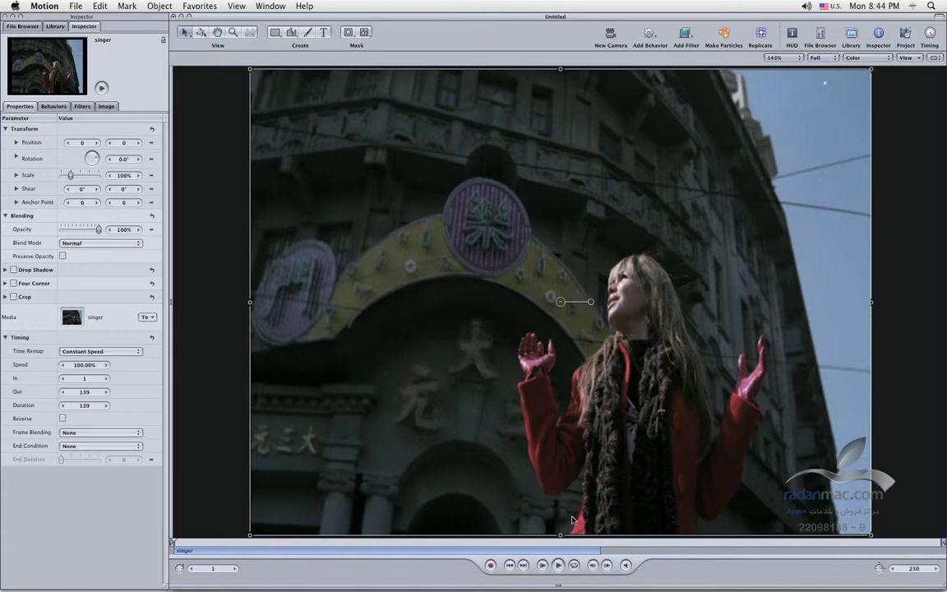
Step: Play the singer clip at its original speed, stop it and scrub back to frame 86
left_click(557, 565)
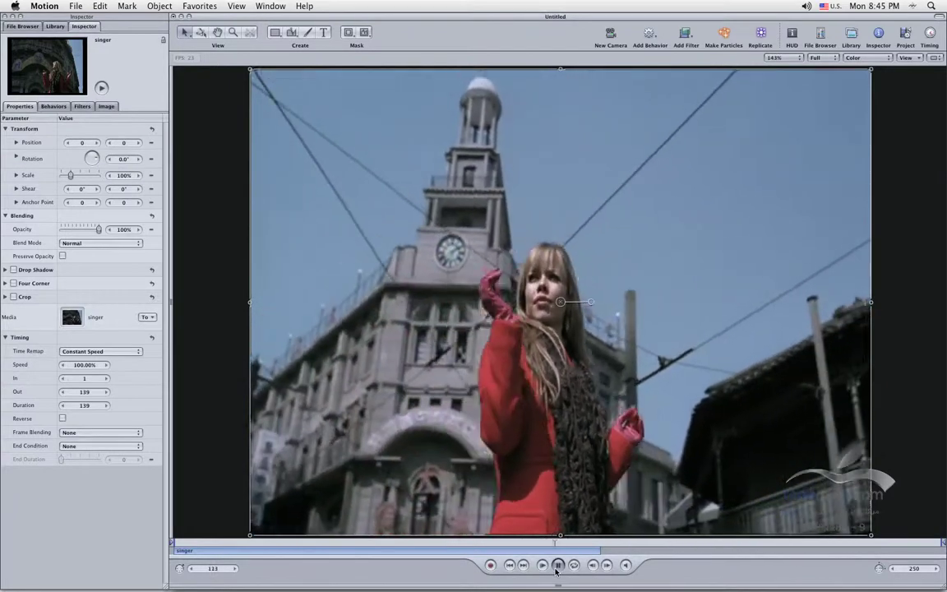
left_click(558, 565)
left_click_drag(577, 543, 434, 543)
Step: Set the singer clip's constant speed to 50% in its timing properties
left_click(88, 366)
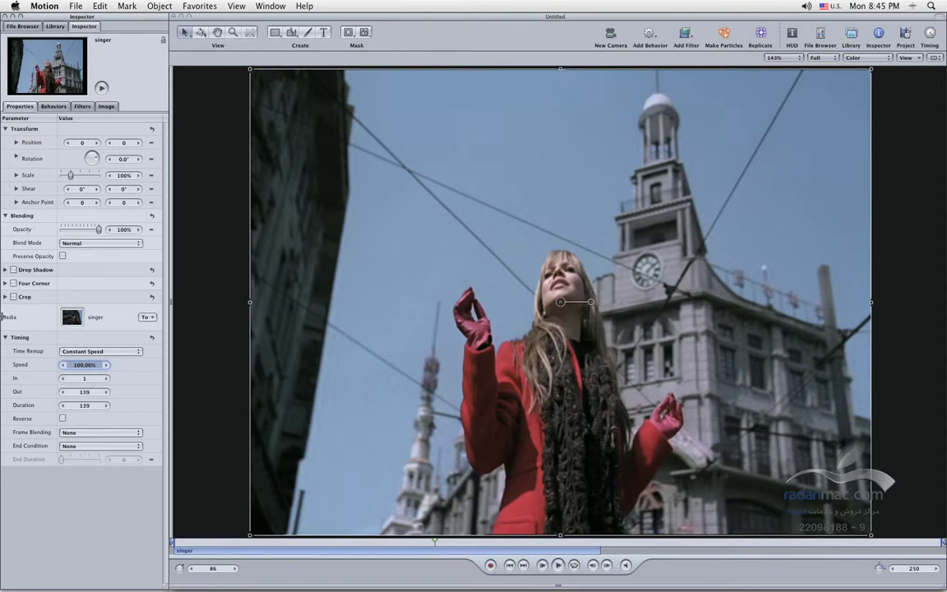
left_click(5, 337)
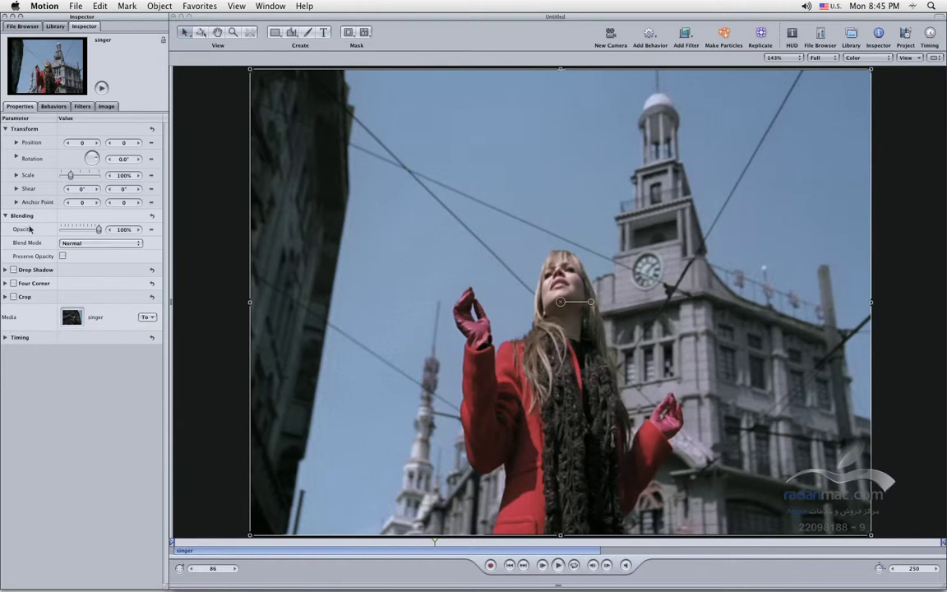
left_click(5, 338)
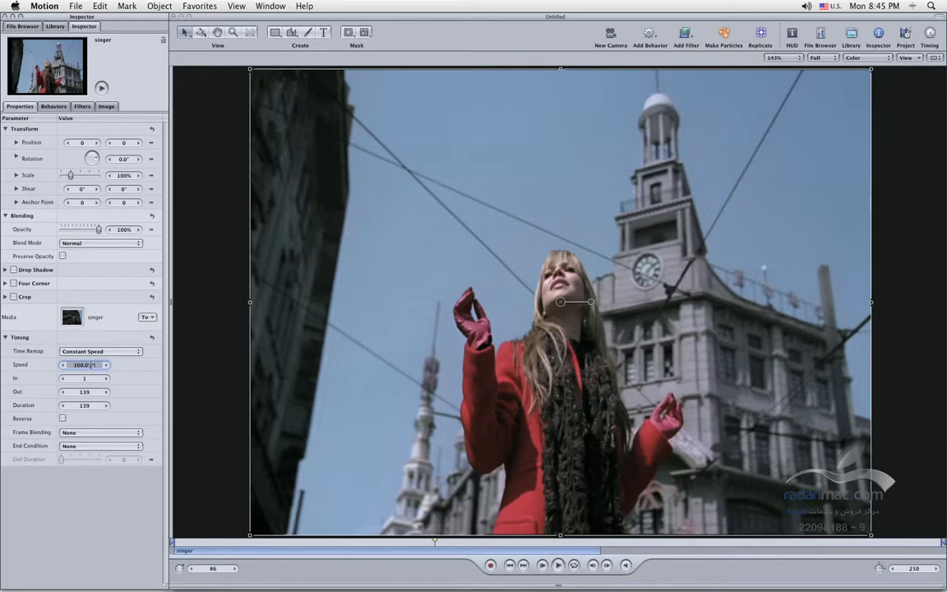
type("50")
key("Return")
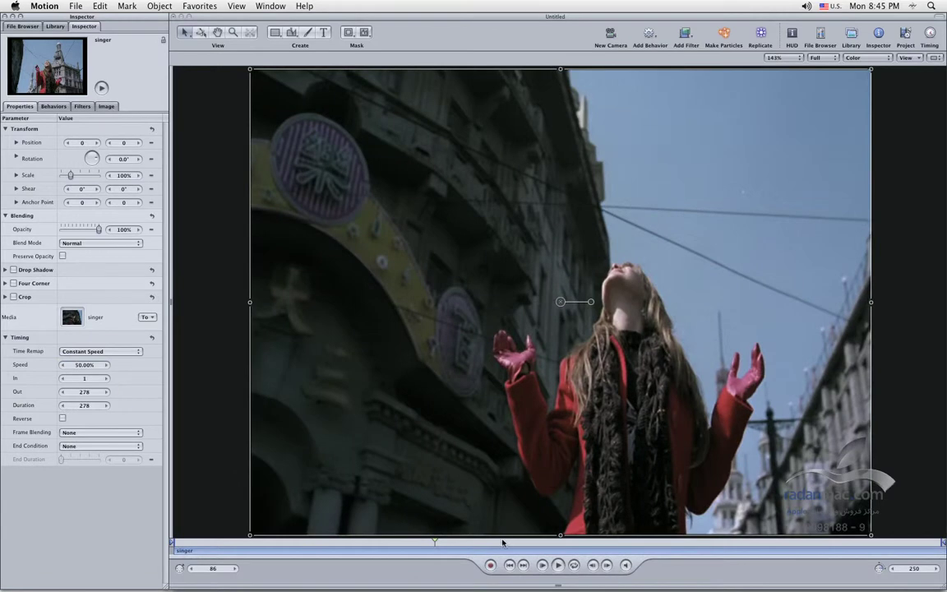
Step: Play the half-speed clip from the beginning, stop it and return to frame 1
left_click(509, 564)
left_click(557, 565)
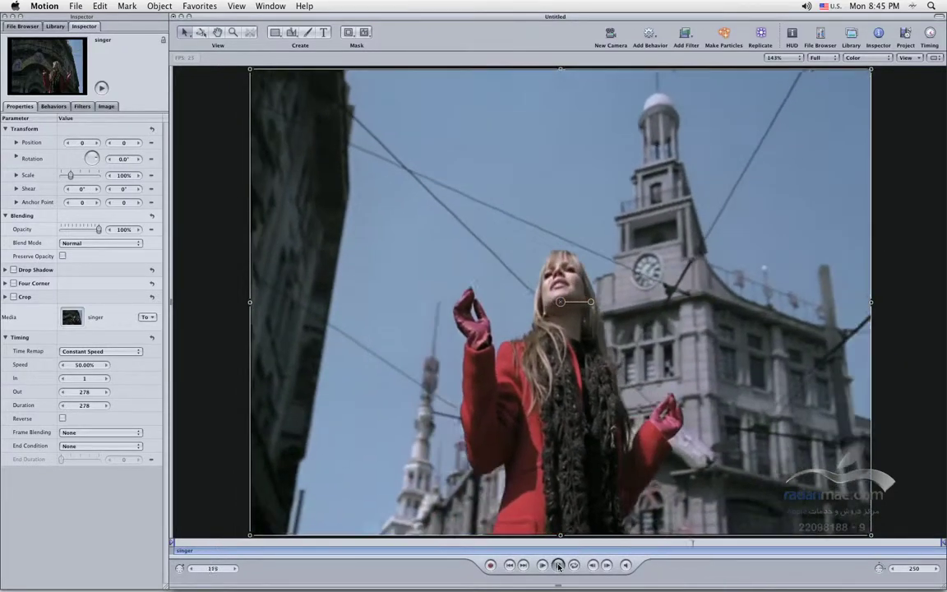
left_click(558, 566)
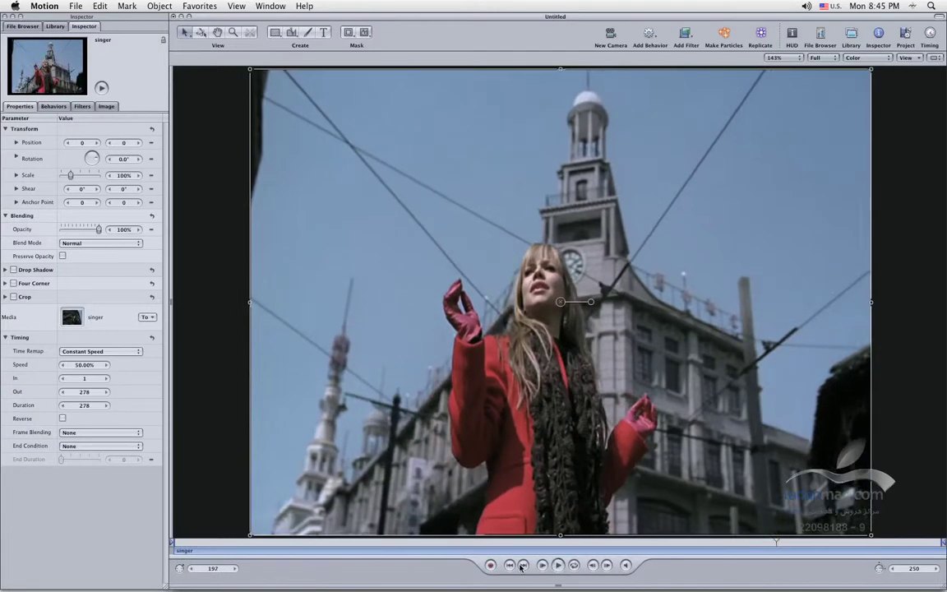
left_click(510, 566)
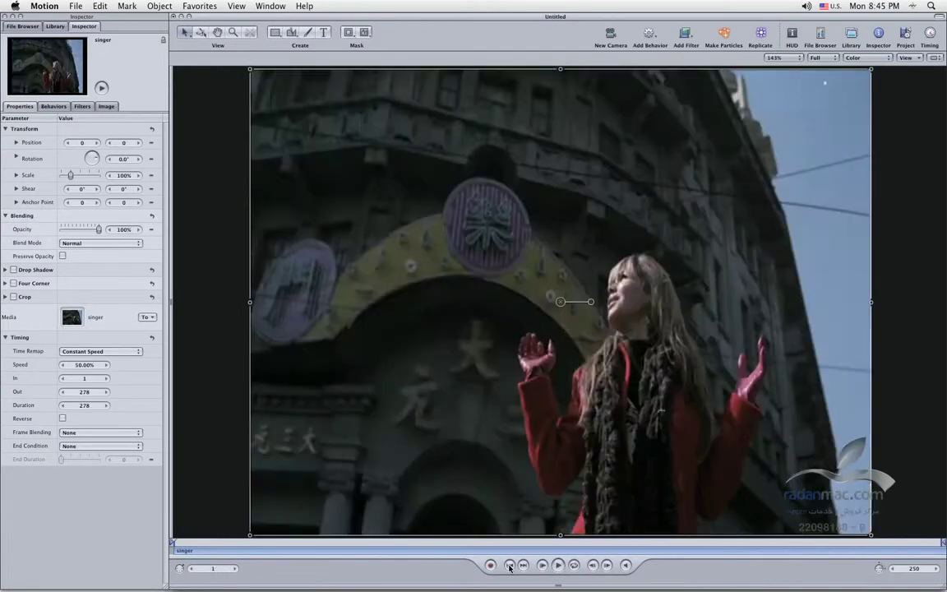
Step: Set the singer clip's constant speed to 200%
type("116.5")
key("Return")
double_click(82, 365)
type("200")
key("Return")
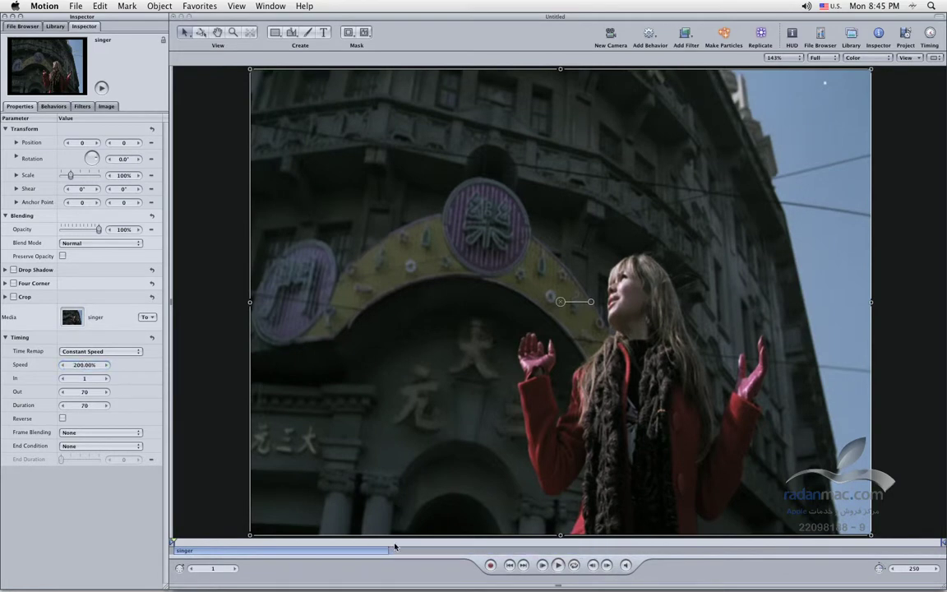
Step: Preview the double-speed clip, stop playback and return to the first frame
left_click(556, 565)
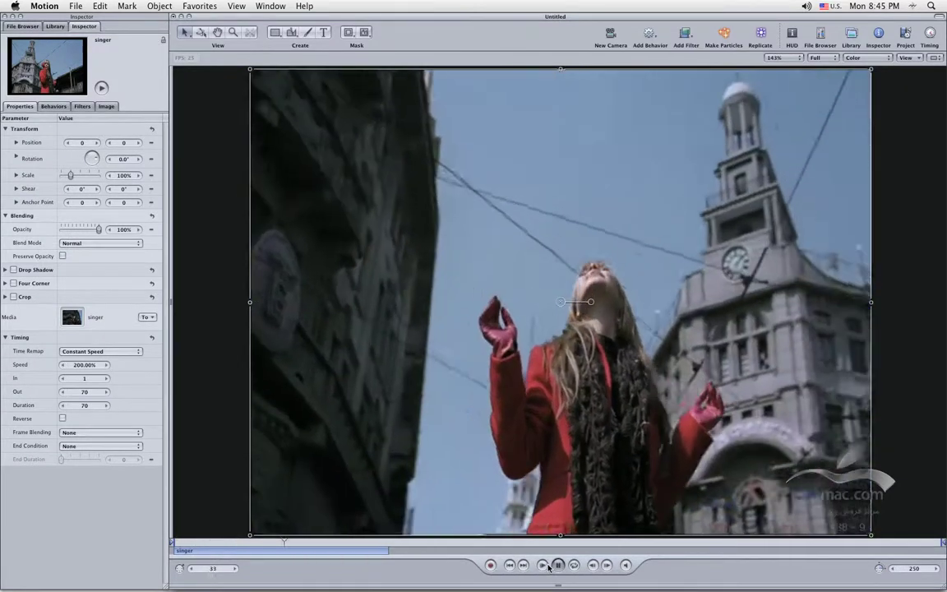
left_click(522, 566)
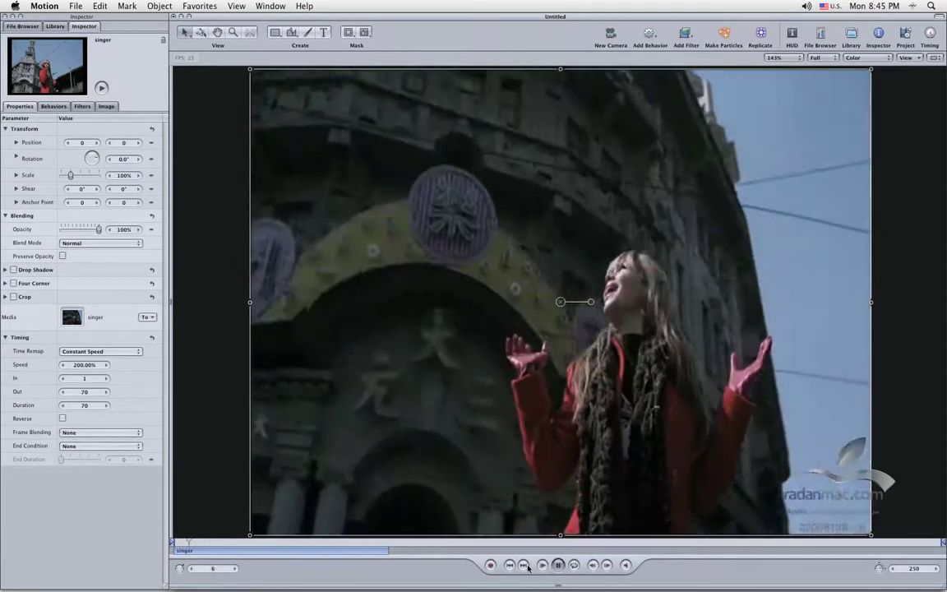
key("space")
key("Home")
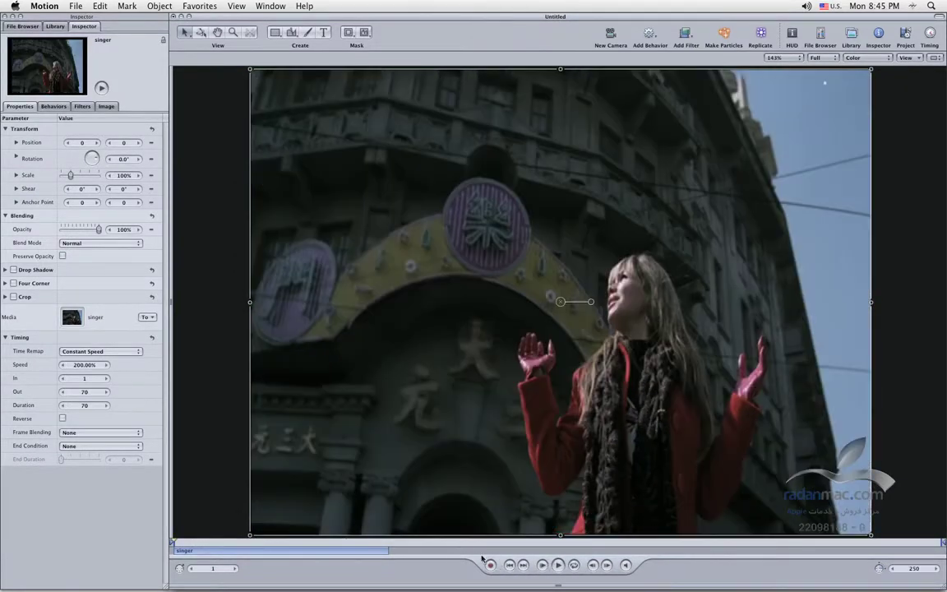
Step: Set the clip's speed back to 100% and switch its Time Remap to Variable Speed
left_click_drag(105, 365, 108, 364)
type("100")
key("Return")
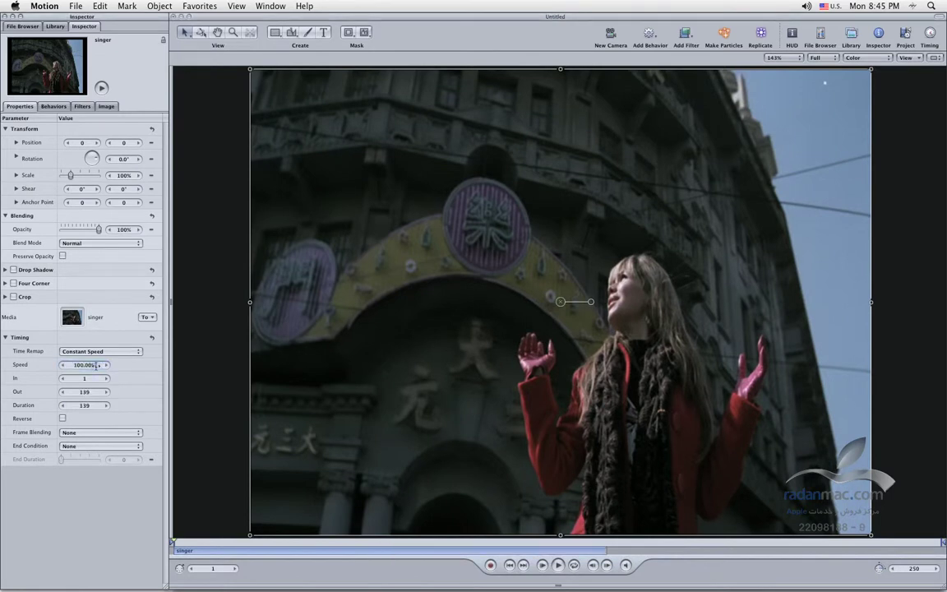
left_click(136, 352)
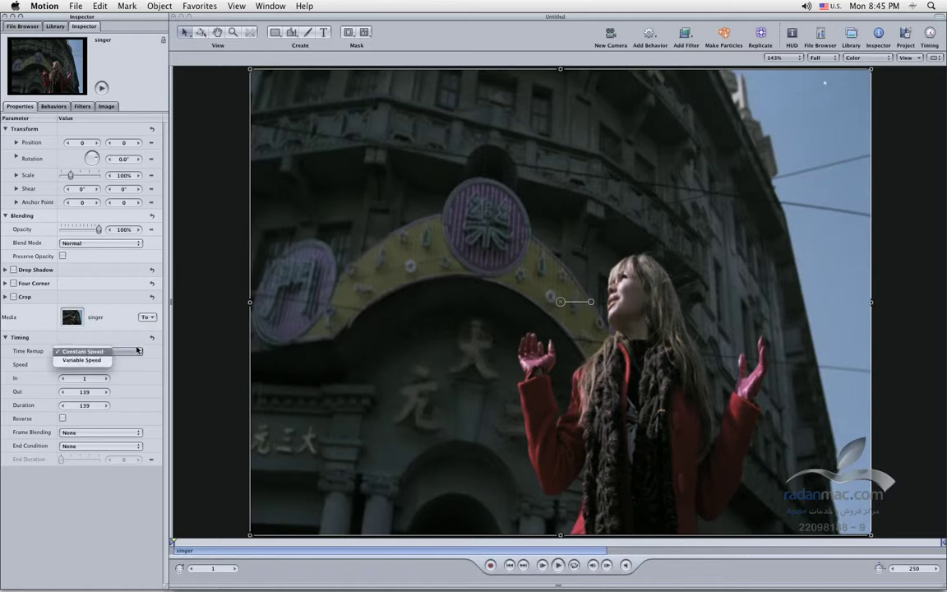
left_click(90, 362)
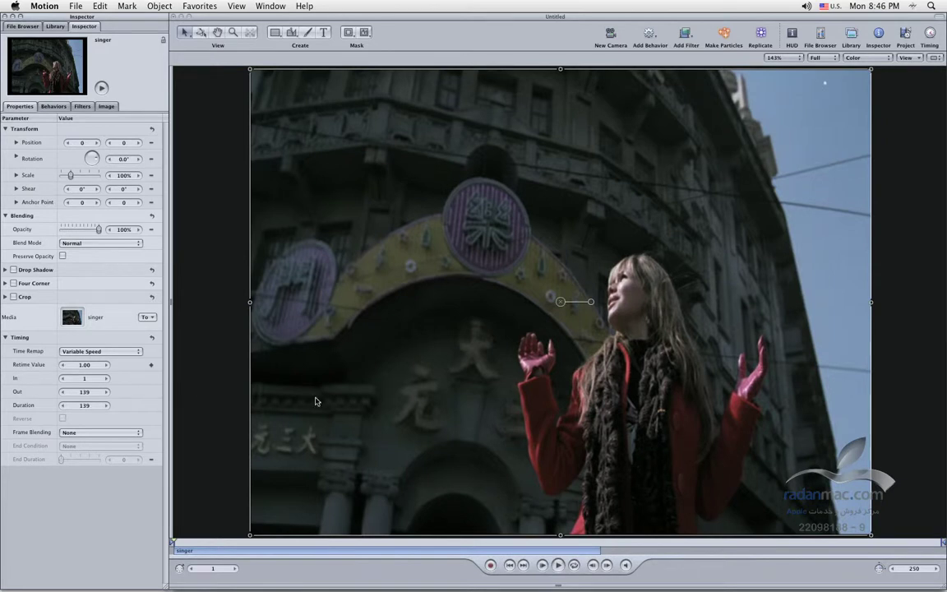
Step: Show the clip's Retime Value curve in the Keyframe Editor and return the playhead to frame 1
key("F6")
left_click(239, 436)
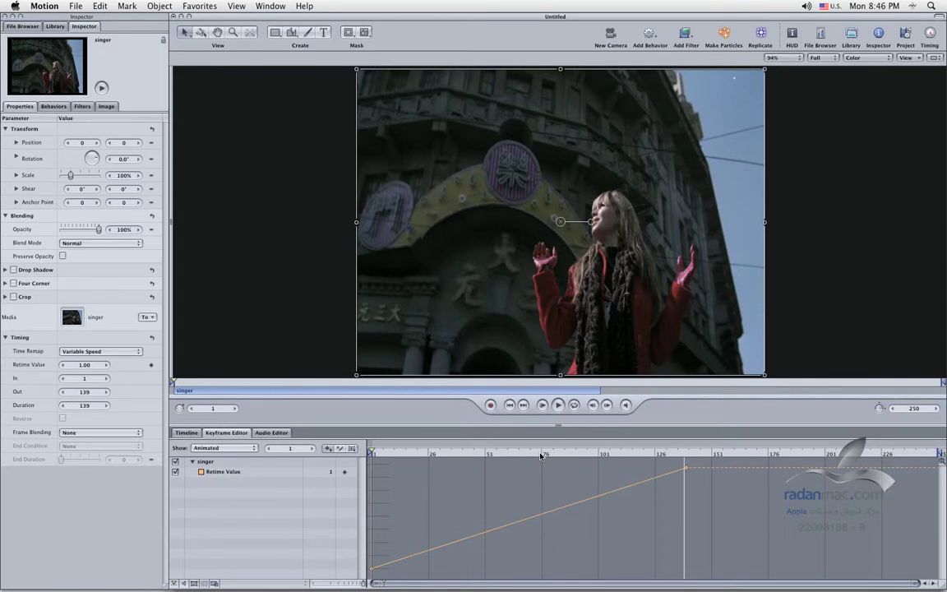
left_click_drag(481, 457, 362, 463)
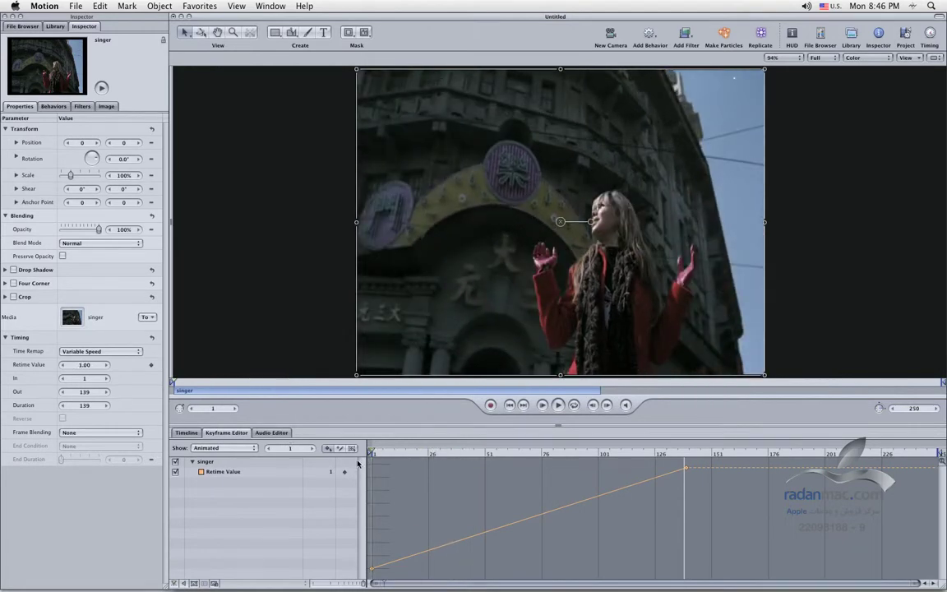
Step: Add Retime Value keyframes at frames 51 and 105
left_click_drag(362, 463, 485, 462)
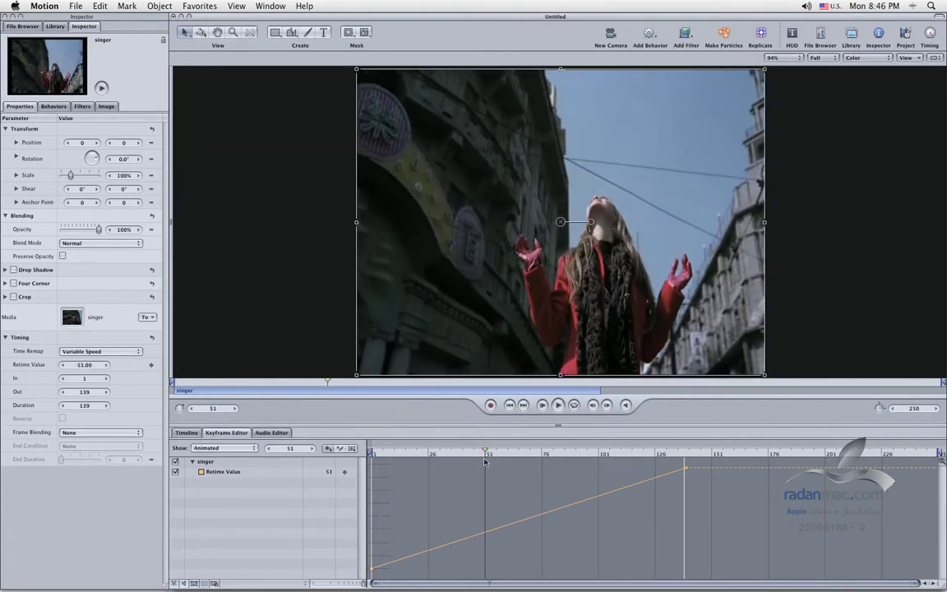
left_click(346, 474)
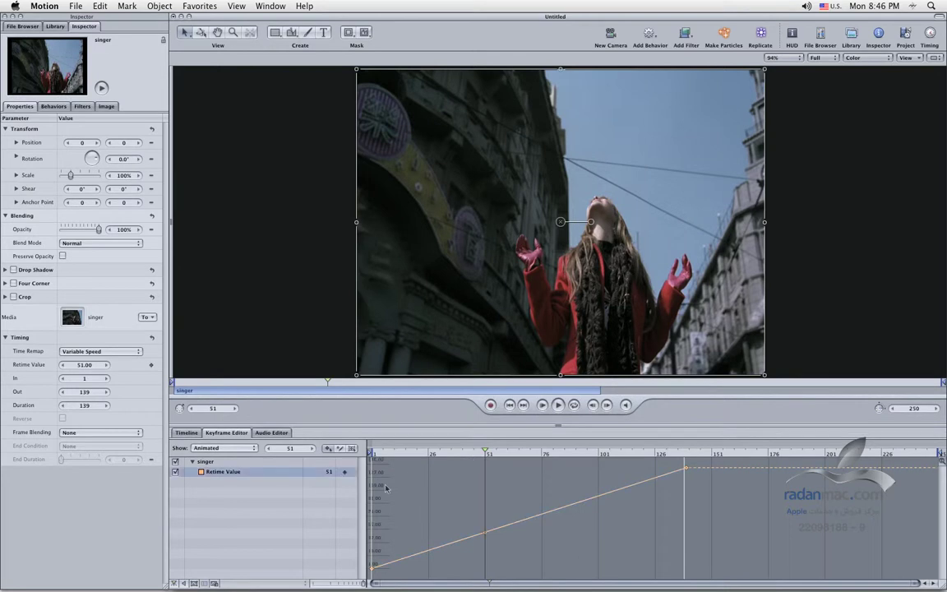
left_click_drag(486, 453, 607, 463)
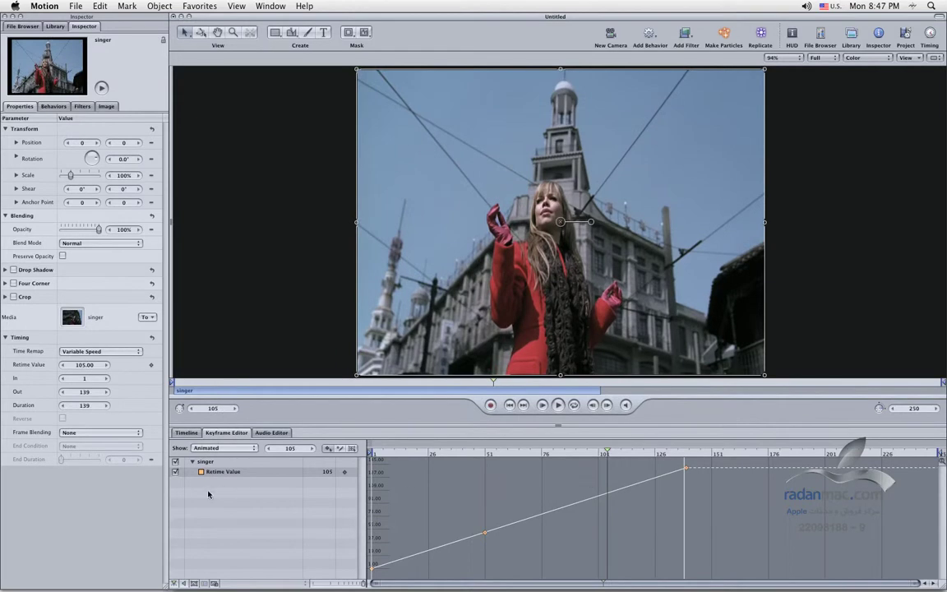
left_click(345, 472)
Step: Move the Retime Value keyframe at frame 51 to frame 15, keeping its value of 51
left_click_drag(609, 454, 471, 462)
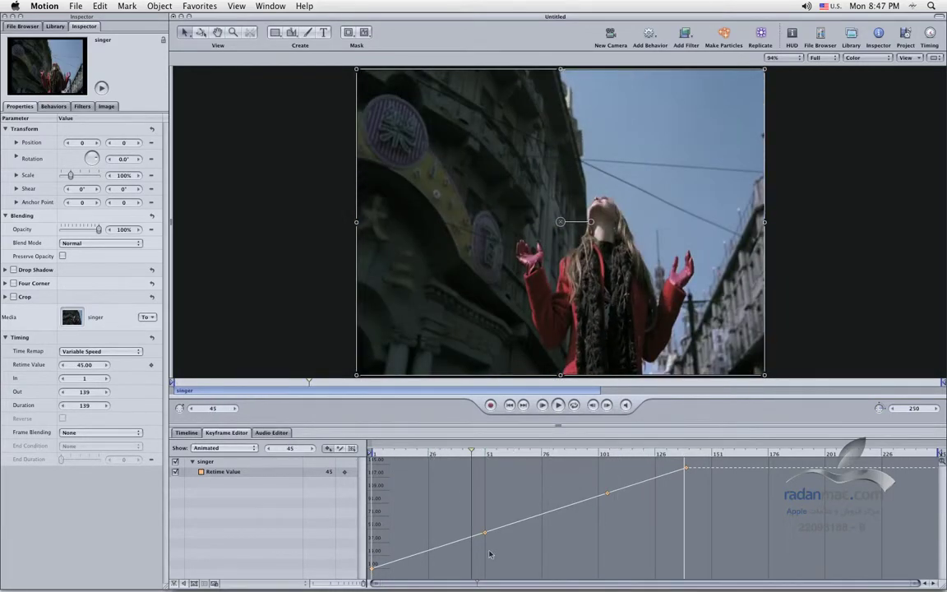
left_click(488, 457)
left_click_drag(488, 458, 485, 457)
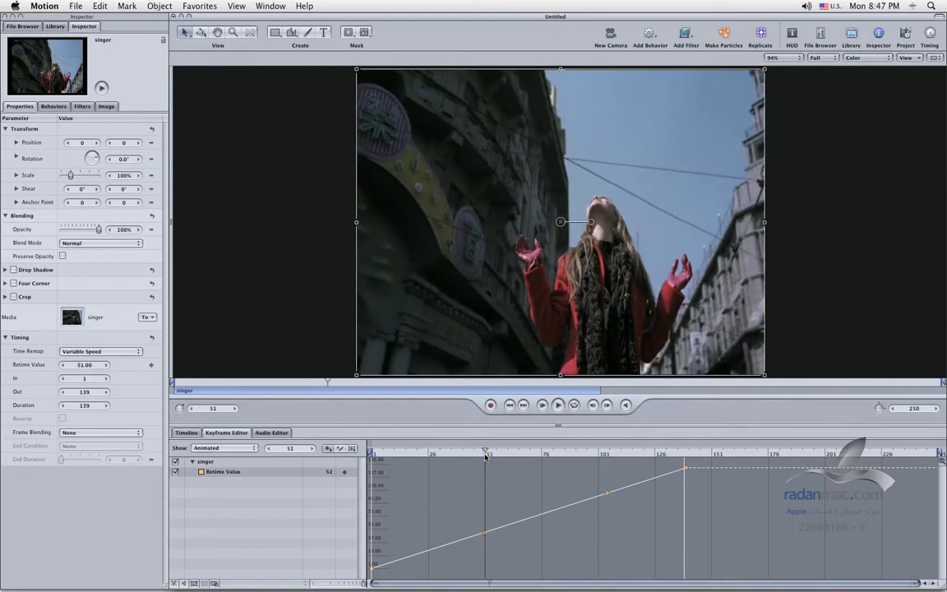
double_click(483, 534)
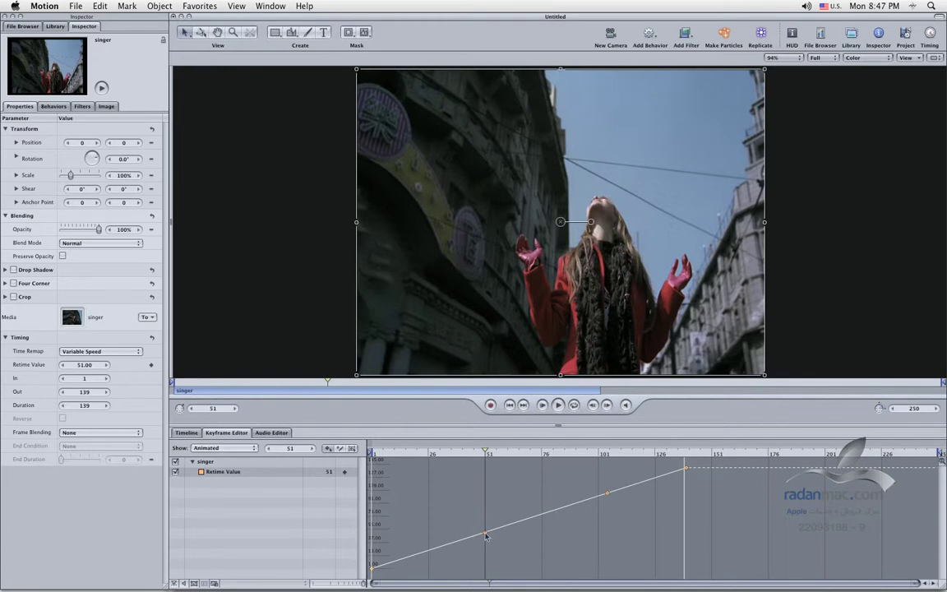
left_click(404, 455)
left_click_drag(405, 460, 403, 459)
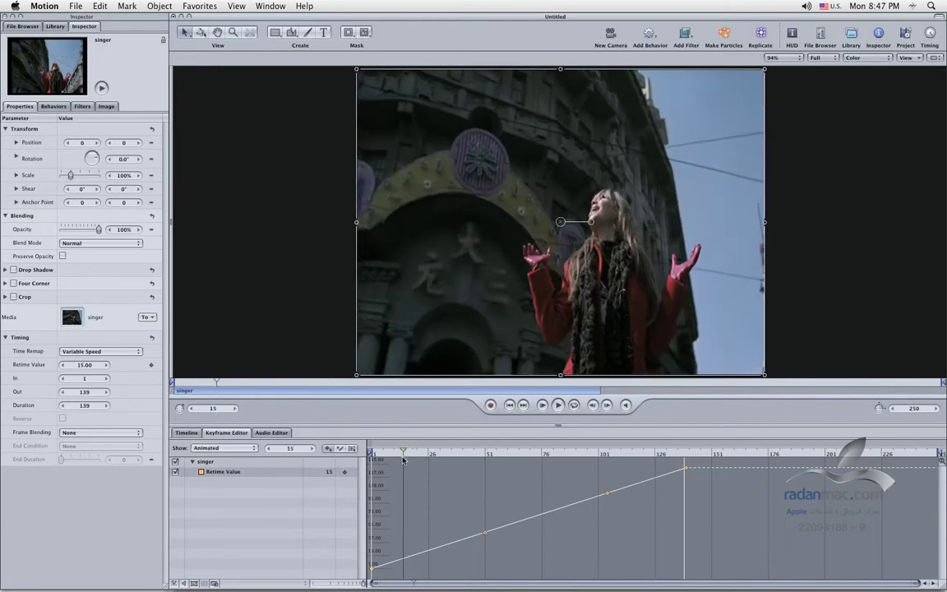
left_click_drag(484, 533, 403, 533)
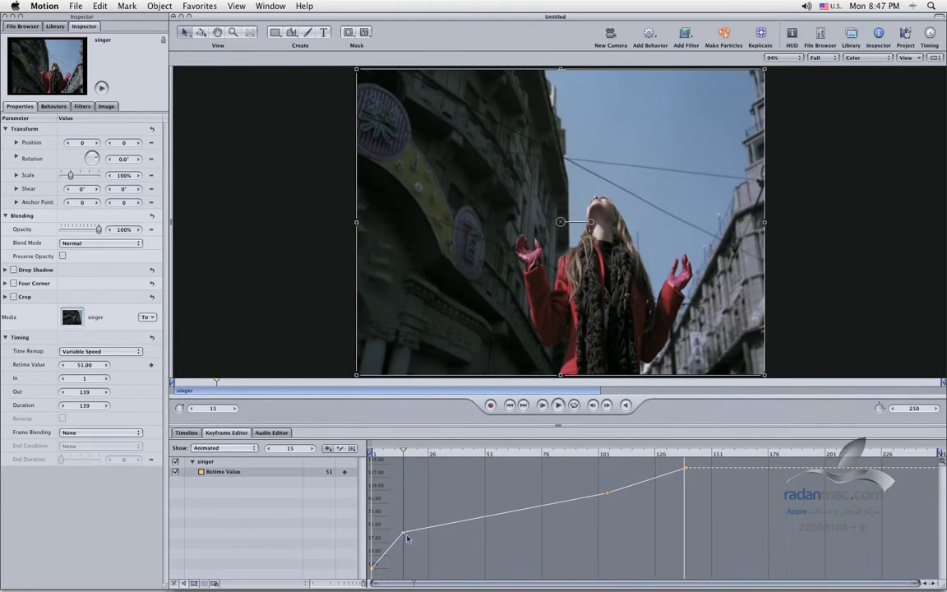
Step: Move the Retime Value keyframe at frame 105 to frame 122, keeping its value of 105
left_click(608, 454)
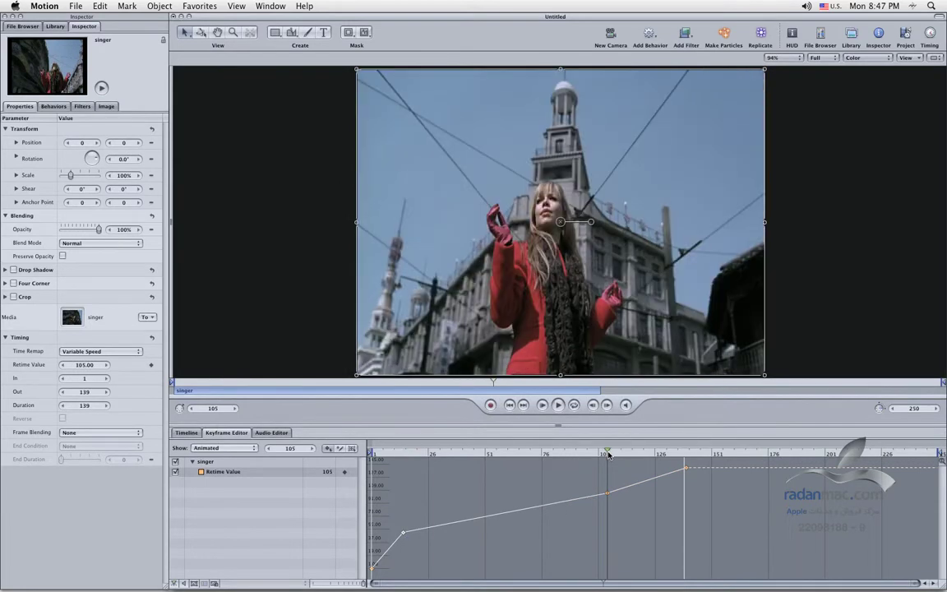
left_click_drag(608, 454, 657, 465)
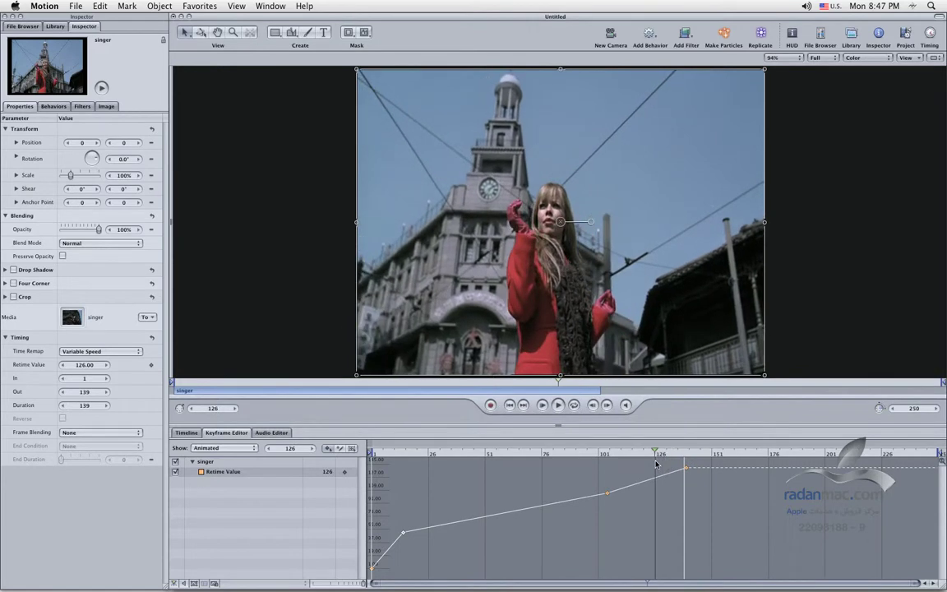
left_click_drag(655, 465, 646, 466)
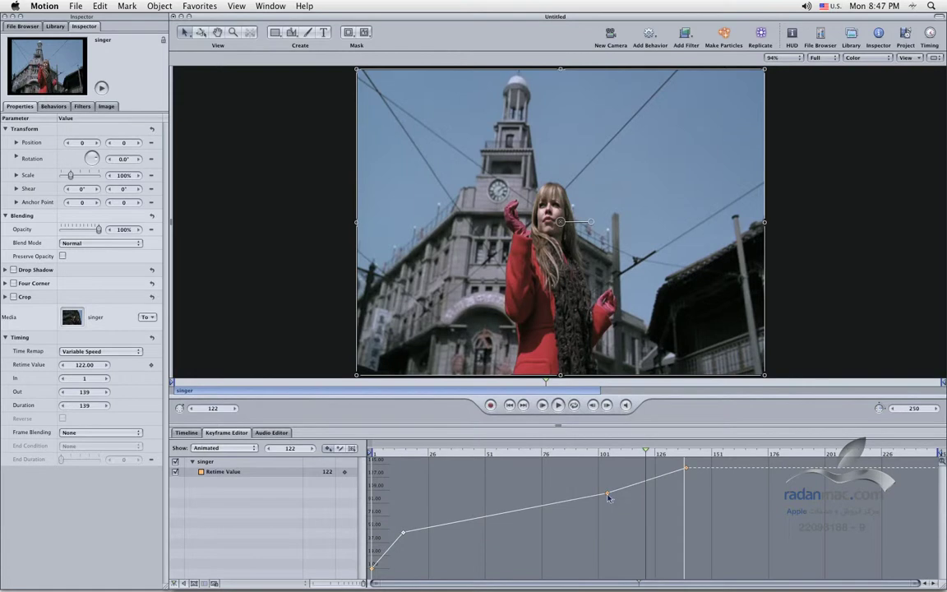
left_click_drag(607, 493, 611, 491)
left_click_drag(612, 491, 646, 495)
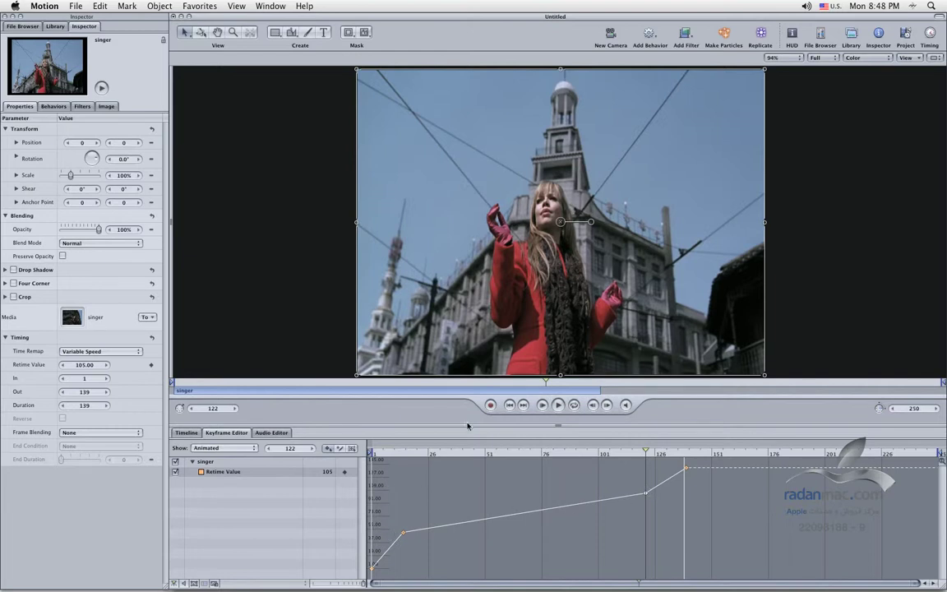
Step: Set the end of the play range to frame 139 and scrub through the retimed clip
left_click_drag(592, 387, 598, 387)
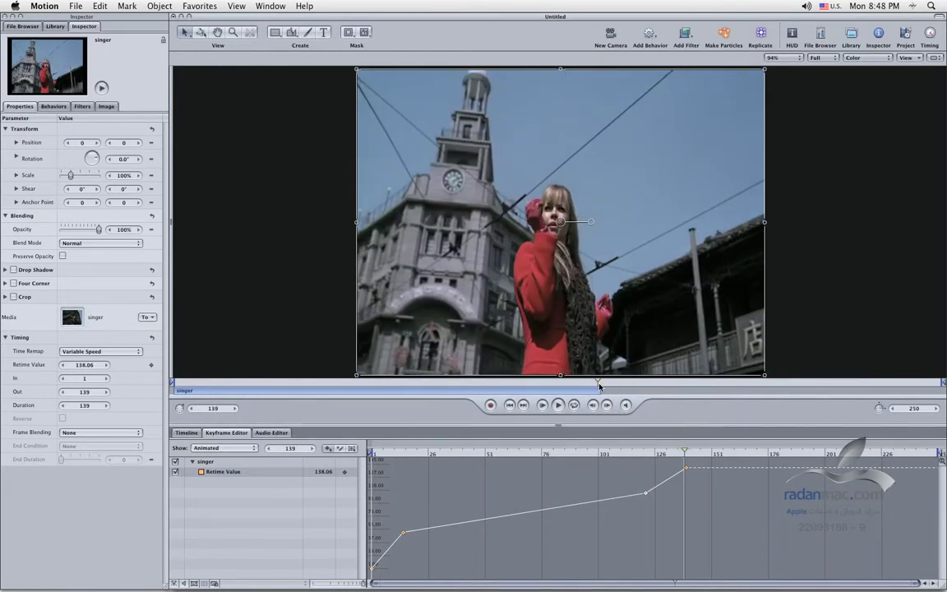
left_click(542, 405)
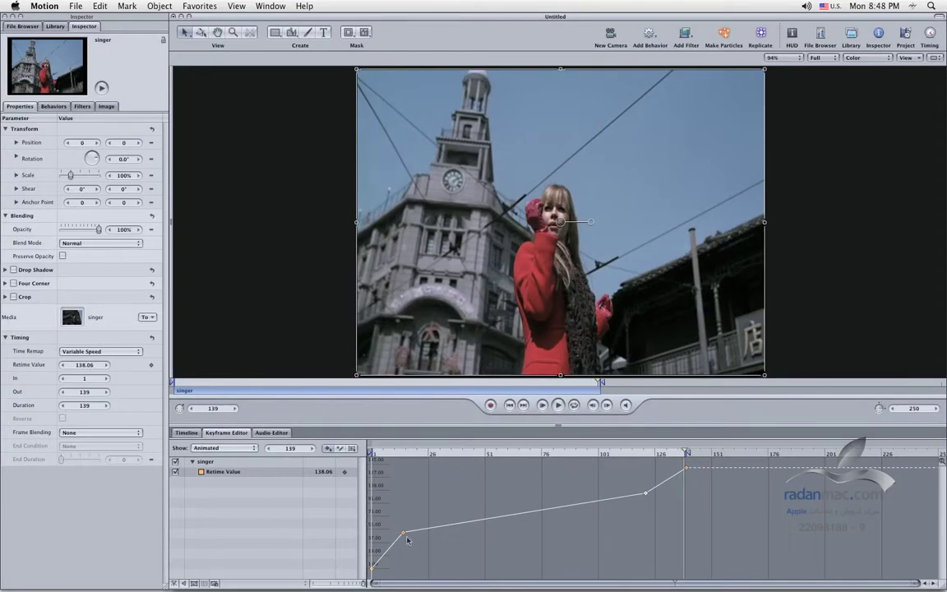
left_click_drag(380, 454, 614, 507)
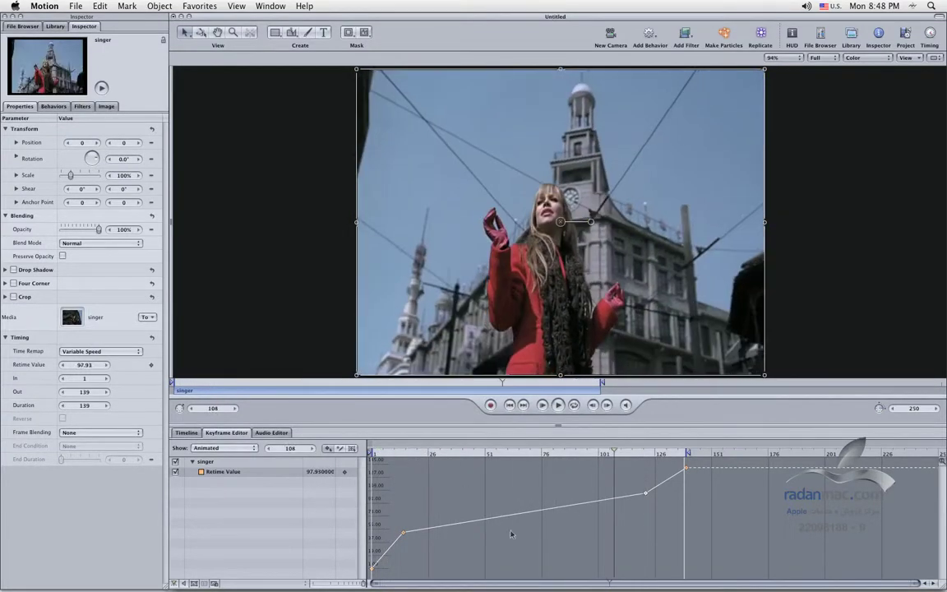
Step: Change the interpolation of the Retime Value keyframes at frames 15 and 122 to Bezier
left_click(399, 451)
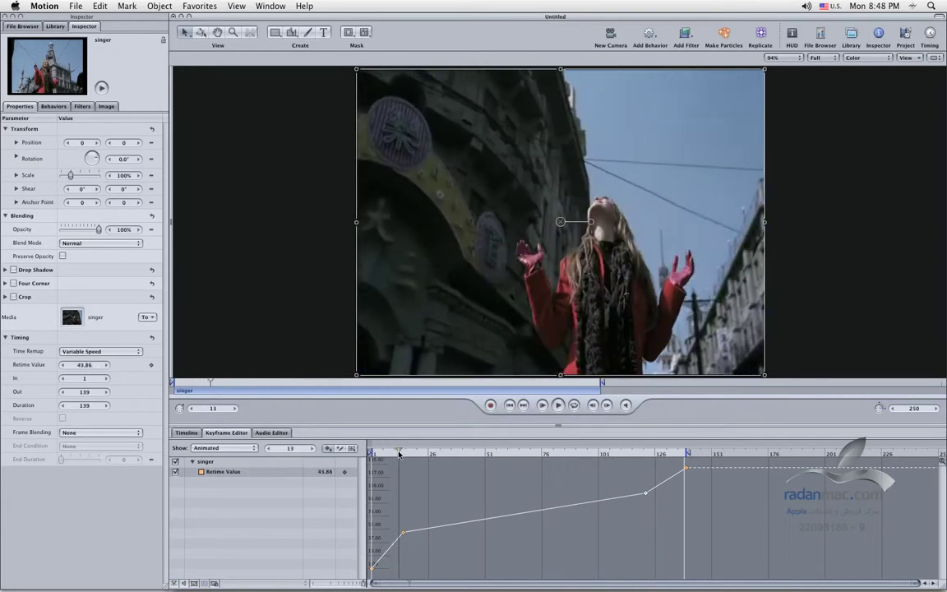
right_click(403, 534)
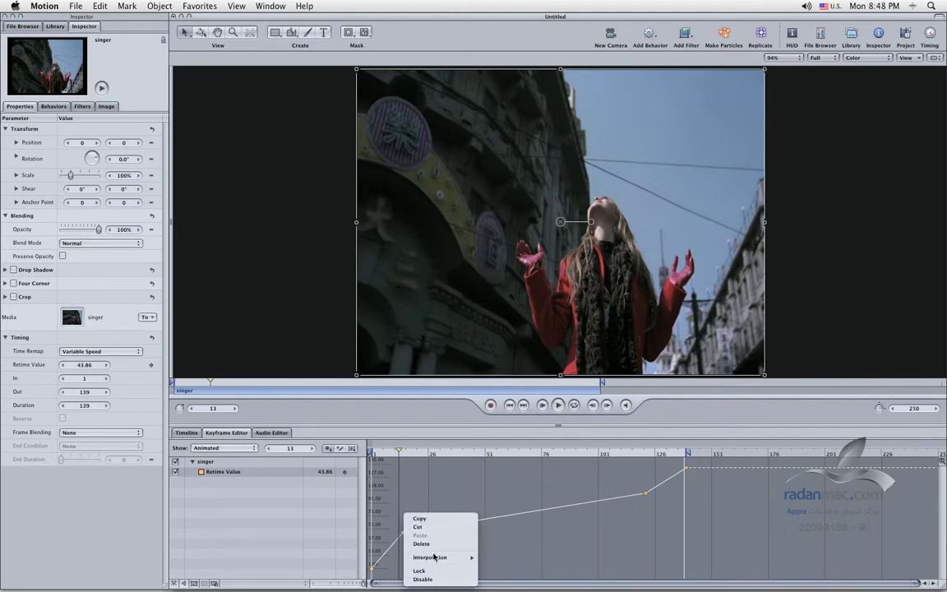
mouse_move(442, 559)
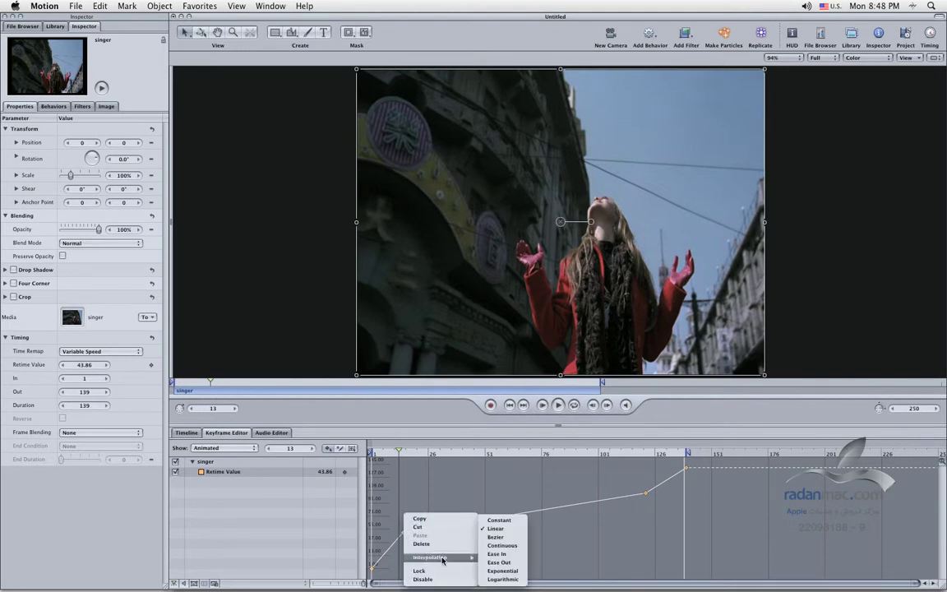
left_click(521, 554)
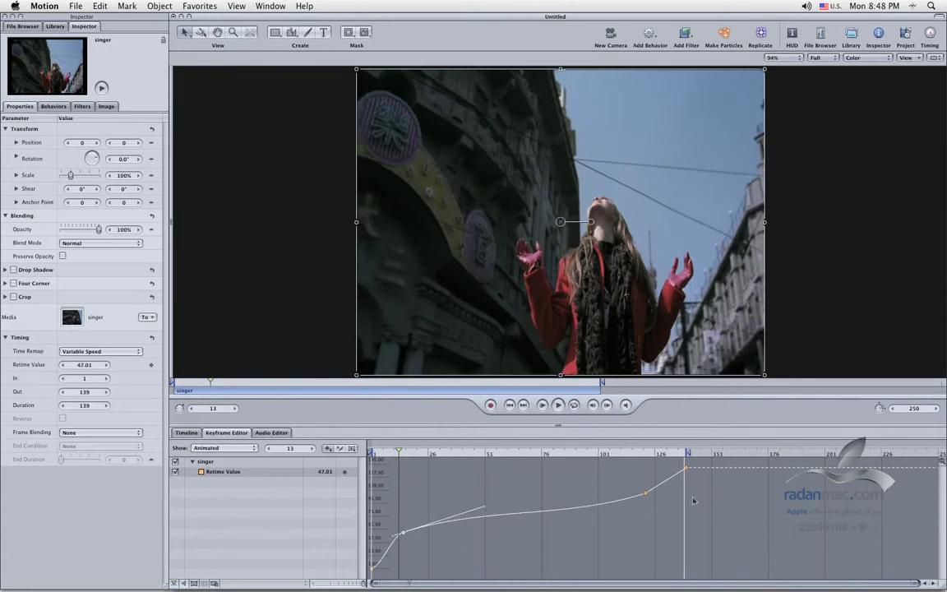
right_click(647, 496)
mouse_move(683, 536)
left_click(741, 536)
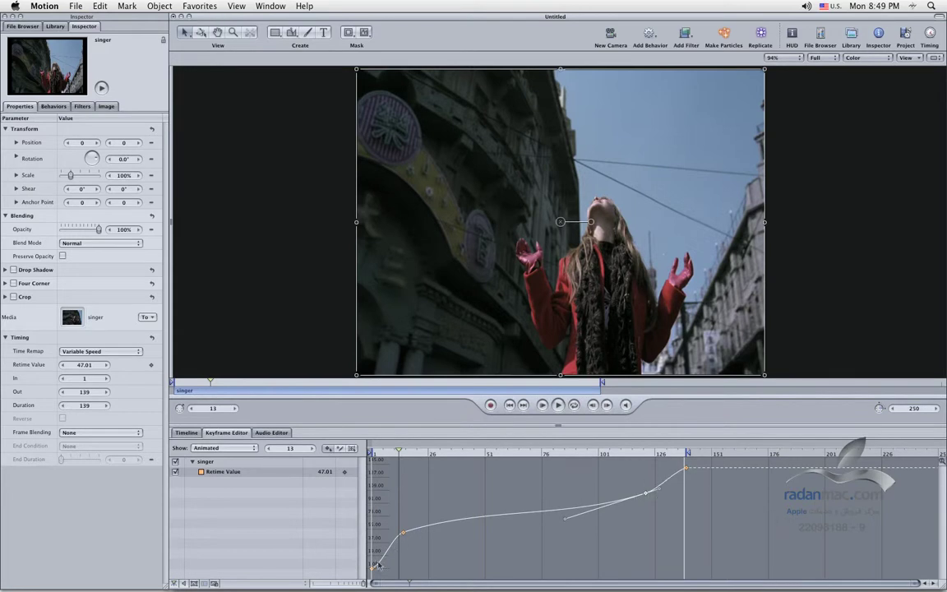
Step: Adjust the inner Bezier handles of the keyframes at frames 122 and 15 slightly to smooth the middle of the Retime Value curve
left_click_drag(568, 521, 568, 515)
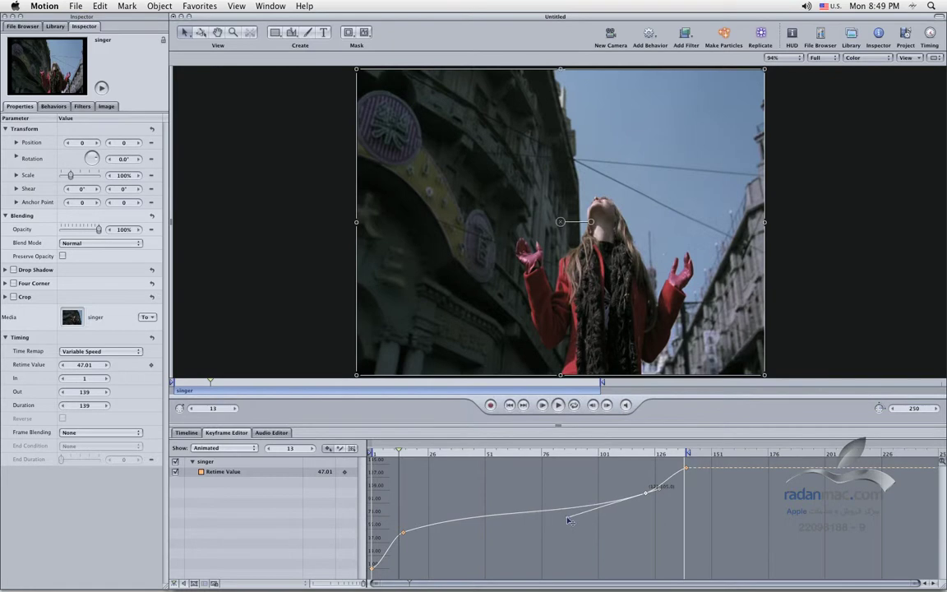
left_click(403, 534)
left_click_drag(486, 509, 488, 512)
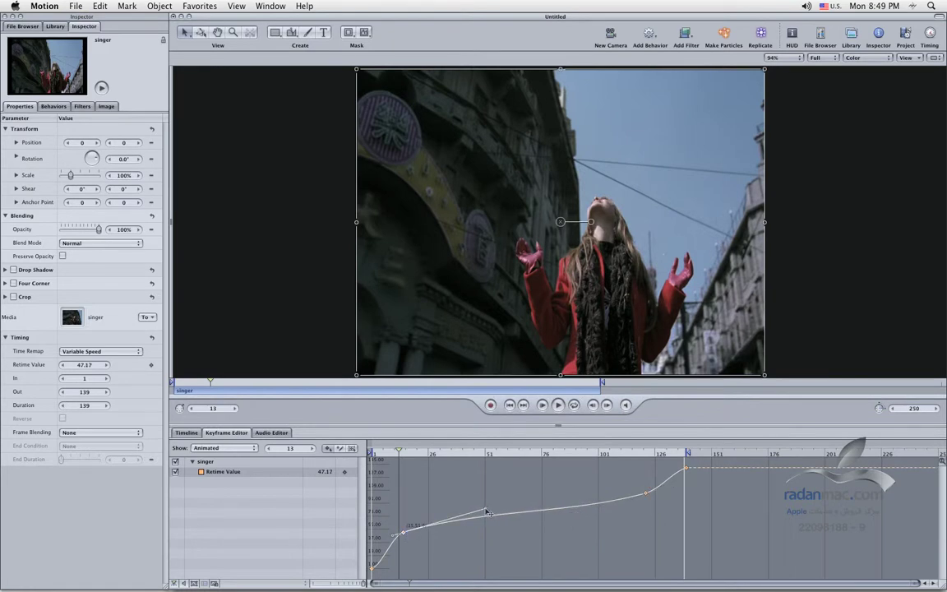
left_click(389, 524)
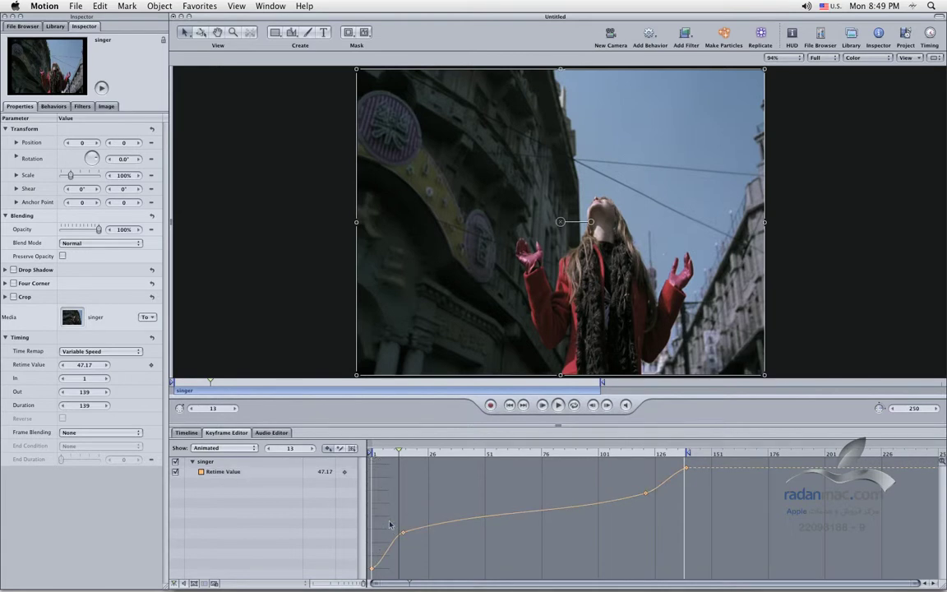
Step: Play the retimed clip and scrub through its fast opening and slow middle sections
key("space")
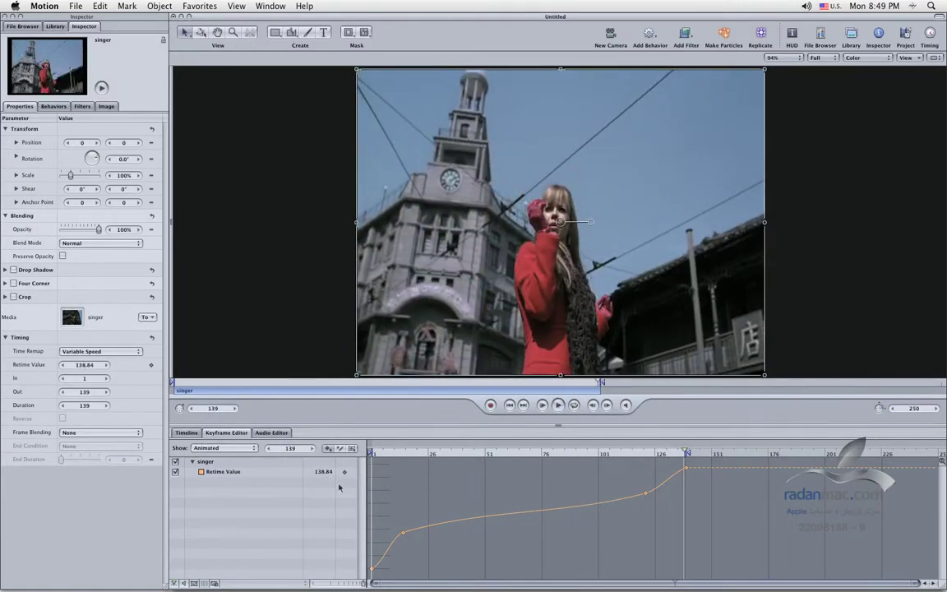
left_click_drag(395, 452, 425, 472)
left_click_drag(572, 469, 574, 469)
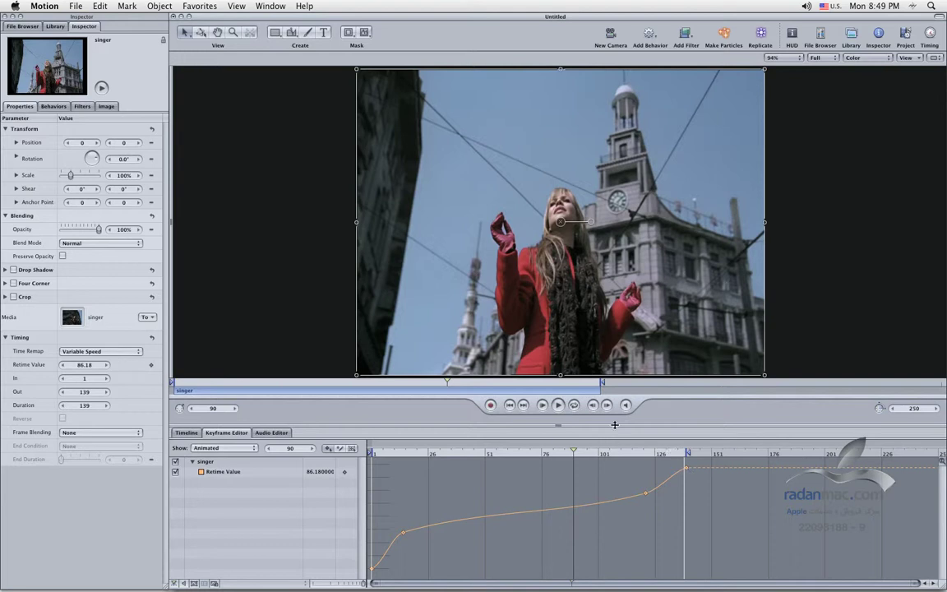
Step: Try moving the last Retime Value keyframe out to about frame 186 while viewing frame 133, and undo the move
left_click(597, 384)
left_click_drag(597, 388, 580, 386)
left_click_drag(689, 469, 795, 470)
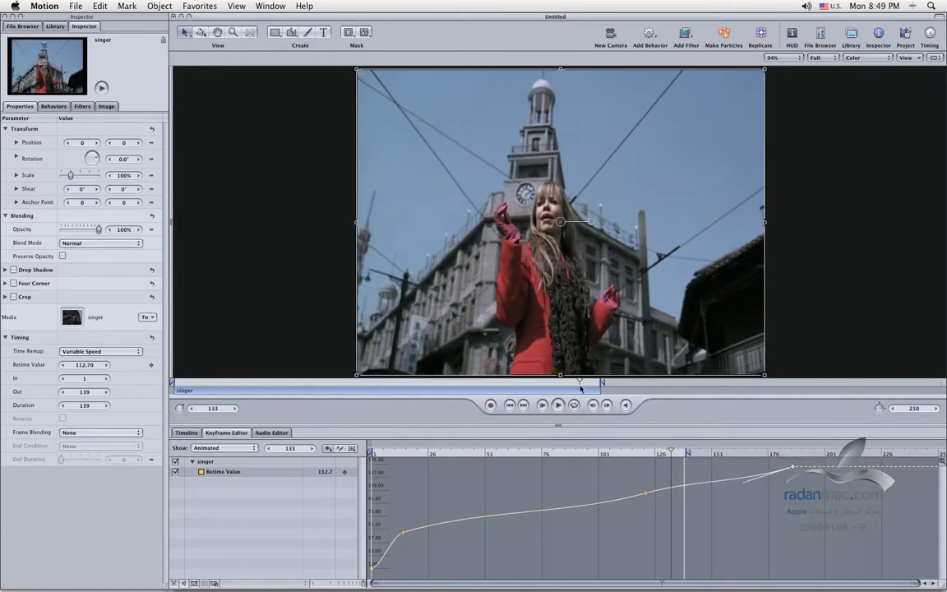
key("super+z")
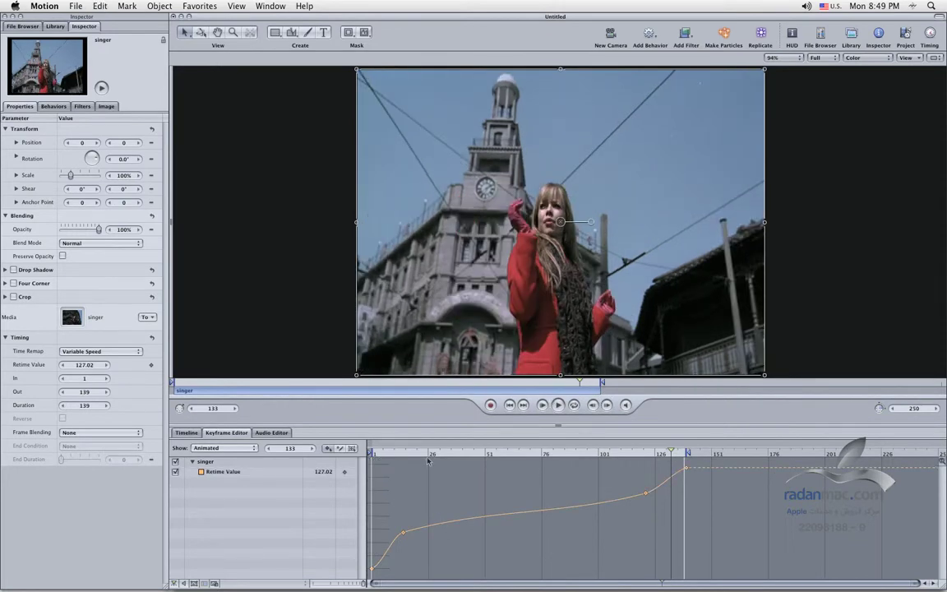
Step: Return the playhead to frame 1 and play the retimed clip through
left_click_drag(433, 453, 372, 454)
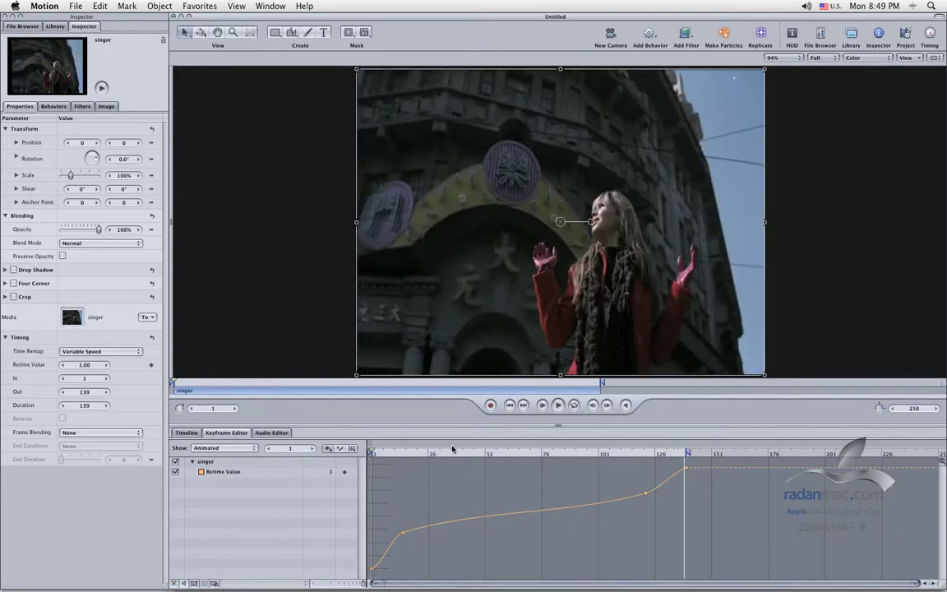
left_click(542, 403)
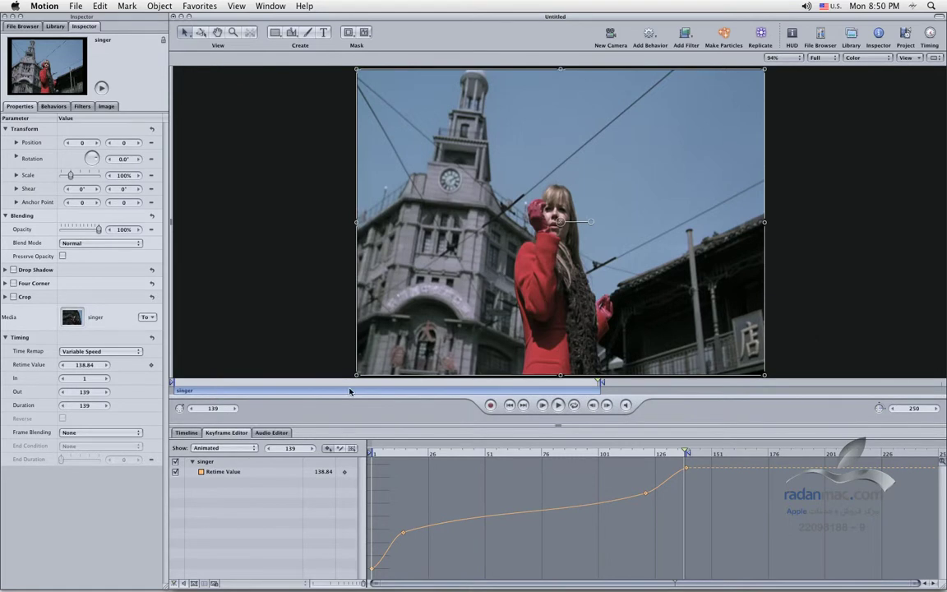
Step: Examine the singer clip's Frame Blending options with the timing pane hidden, and bring the Keyframe Editor back
key("F6")
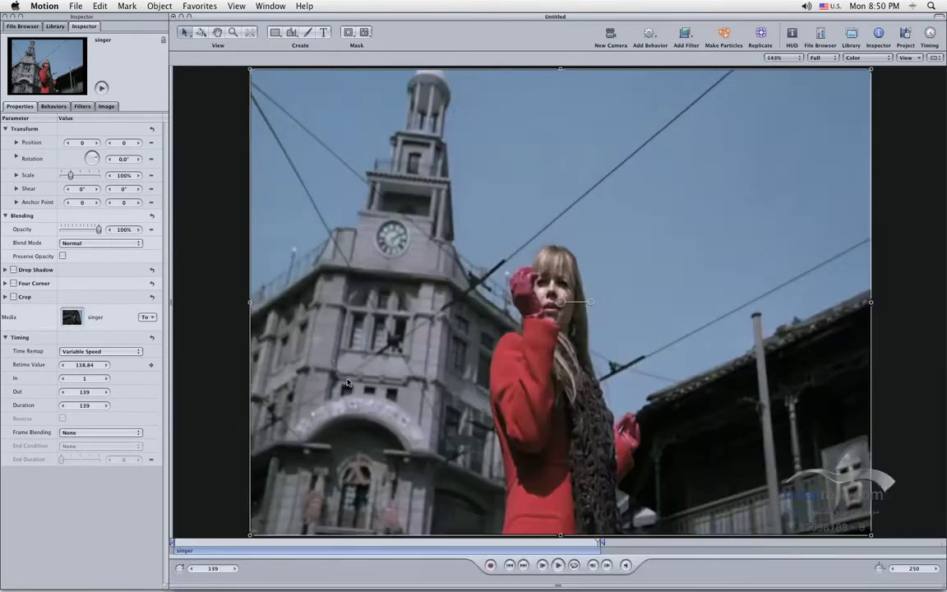
left_click(30, 434)
left_click(105, 433)
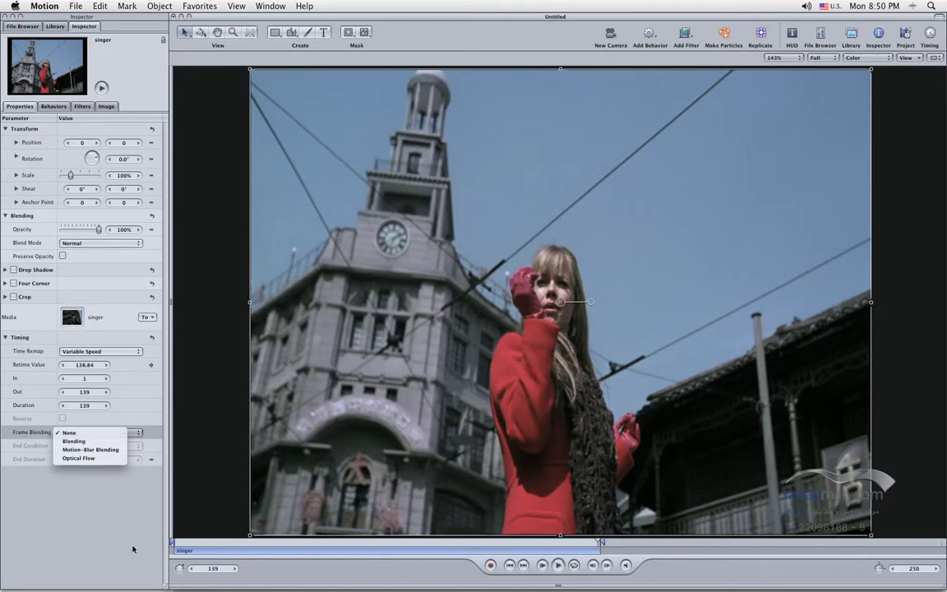
left_click(157, 493)
key("F5")
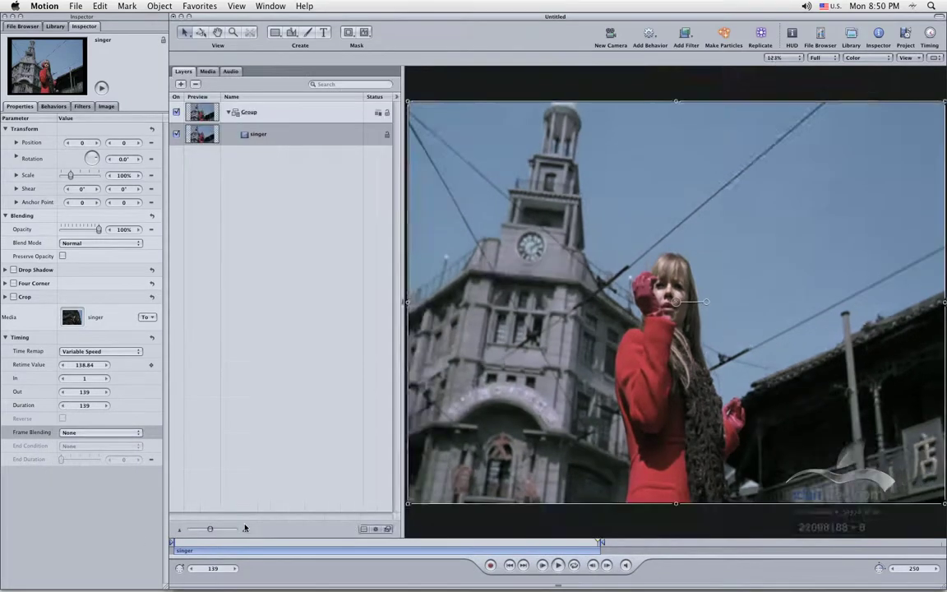
key("super+8")
key("F5")
Step: Set the singer clip's Frame Blending to Blending and play the result
left_click_drag(475, 455, 543, 466)
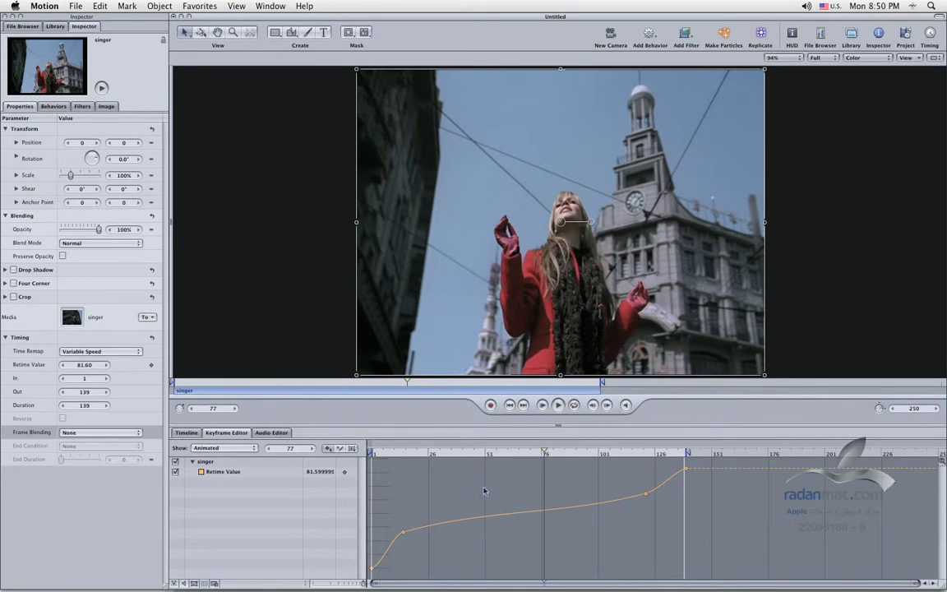
left_click_drag(487, 454, 611, 461)
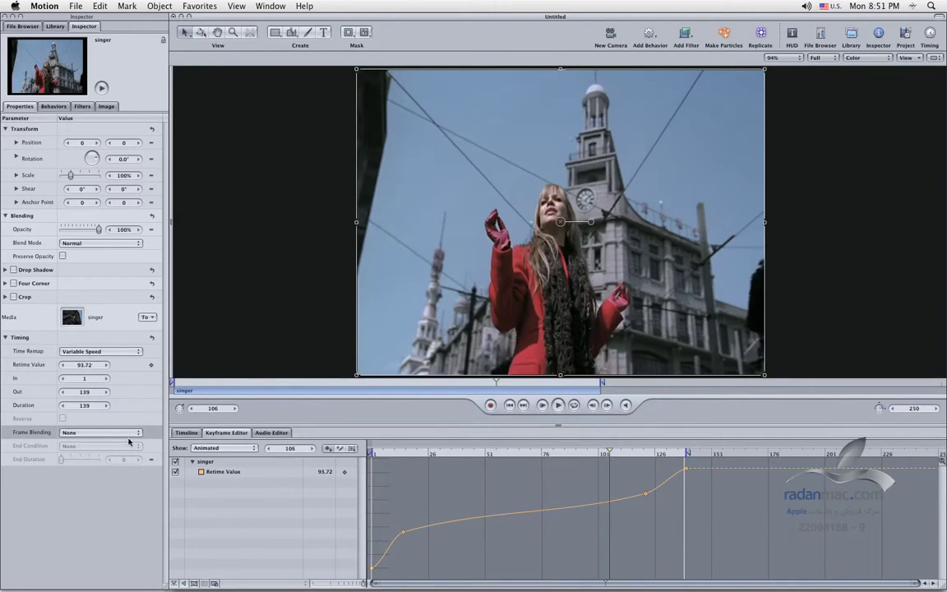
left_click(82, 433)
left_click(121, 445)
left_click(547, 409)
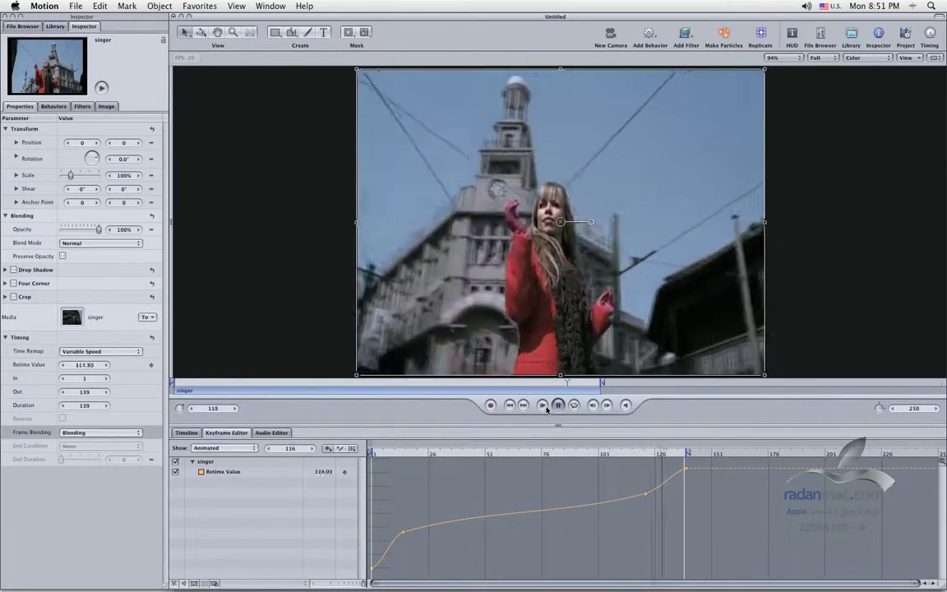
Step: Switch the clip's Frame Blending to Motion-Blur Blending and play the result
left_click(101, 433)
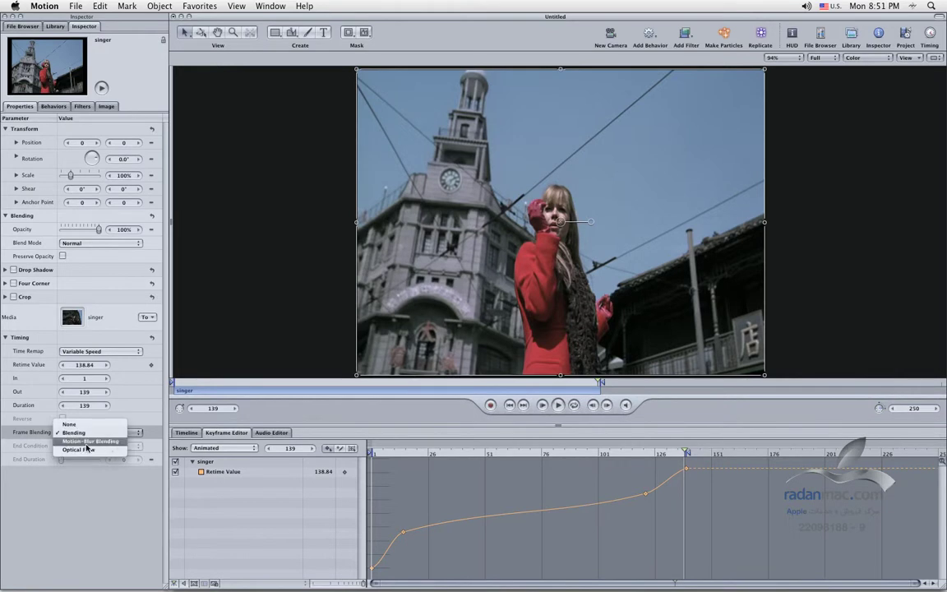
left_click(86, 441)
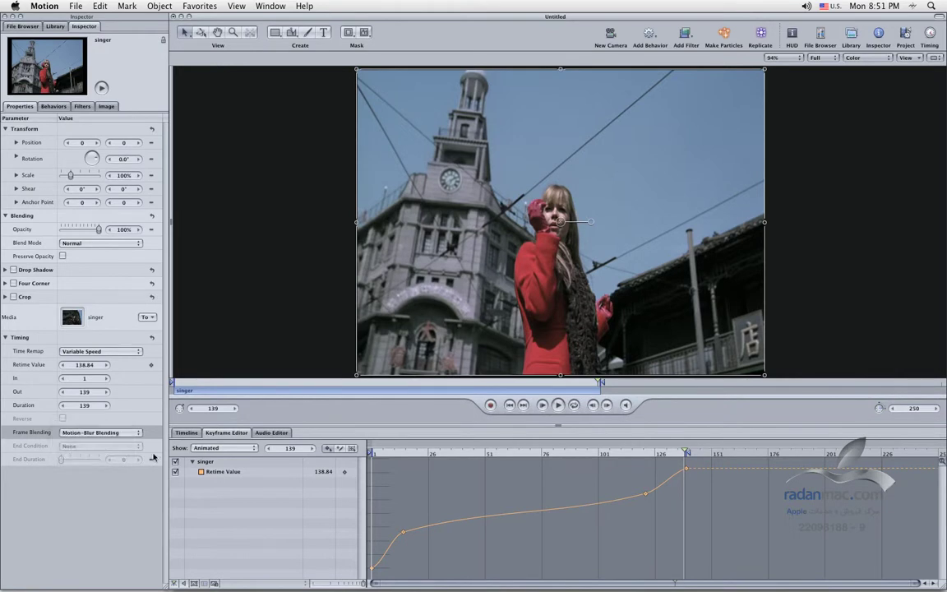
left_click(541, 406)
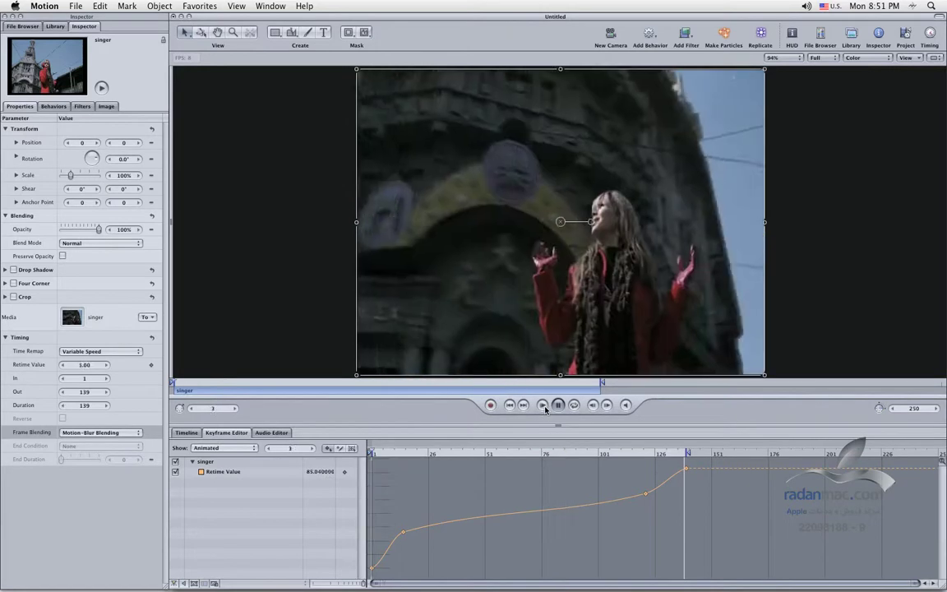
Step: Create a RAM preview of the motion-blurred play range, play it, and return to frame 1
key("super+r")
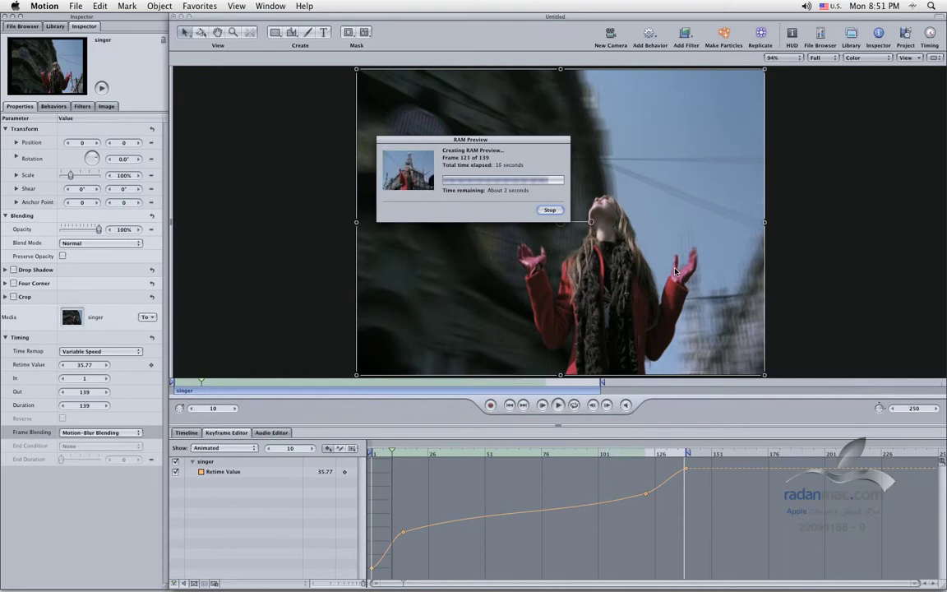
left_click(540, 406)
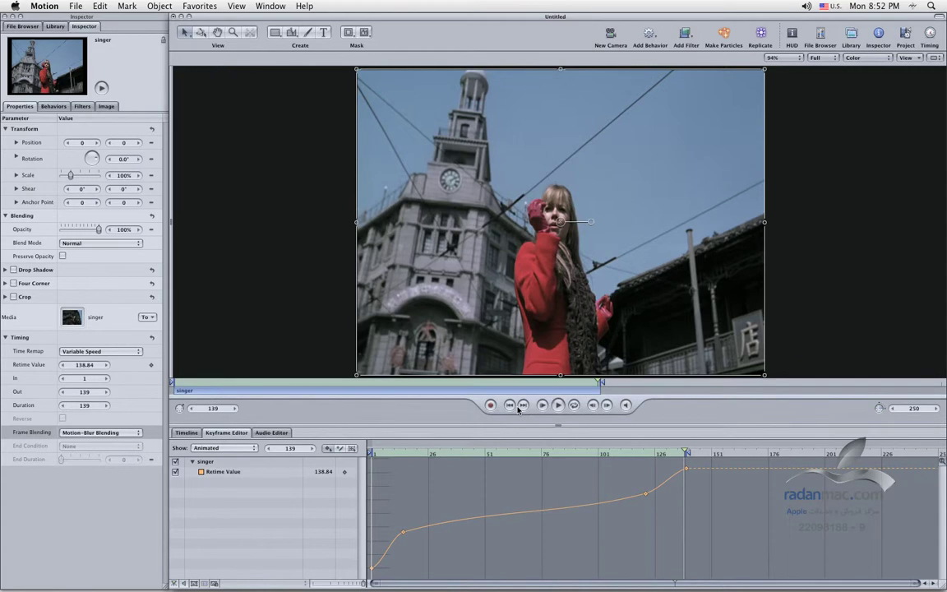
left_click(519, 407)
left_click(510, 405)
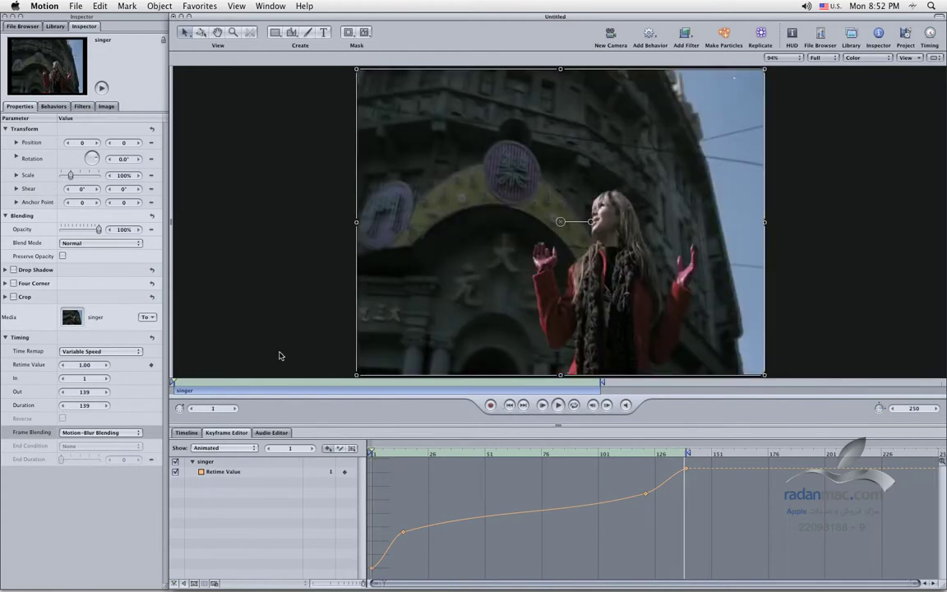
Step: Set the clip's Frame Blending to Optical Flow
left_click(102, 432)
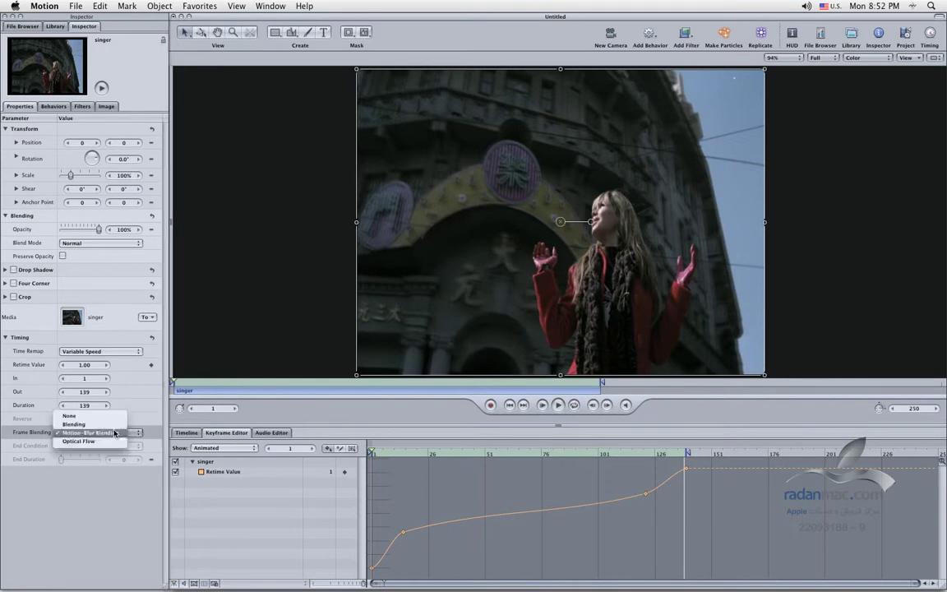
left_click(108, 443)
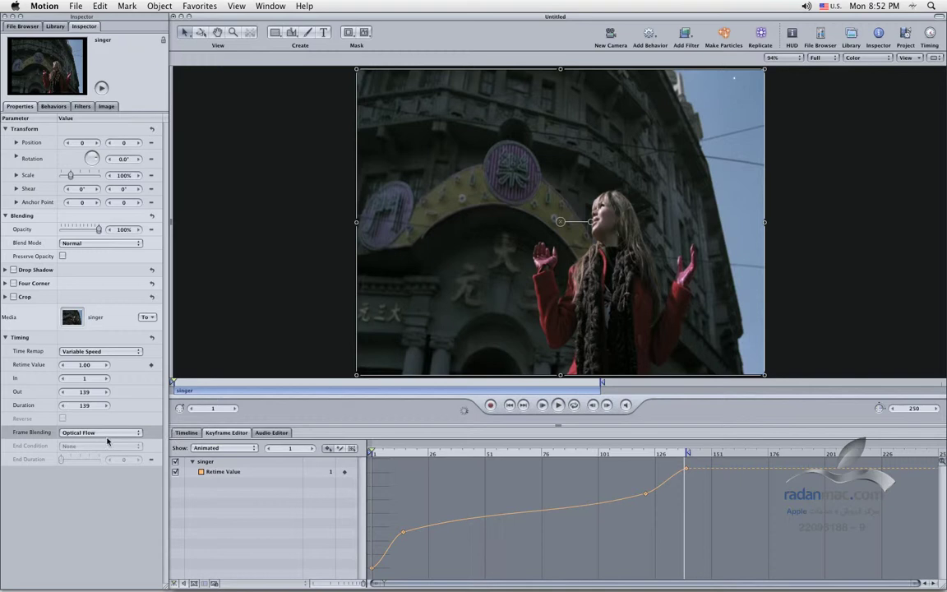
left_click(103, 433)
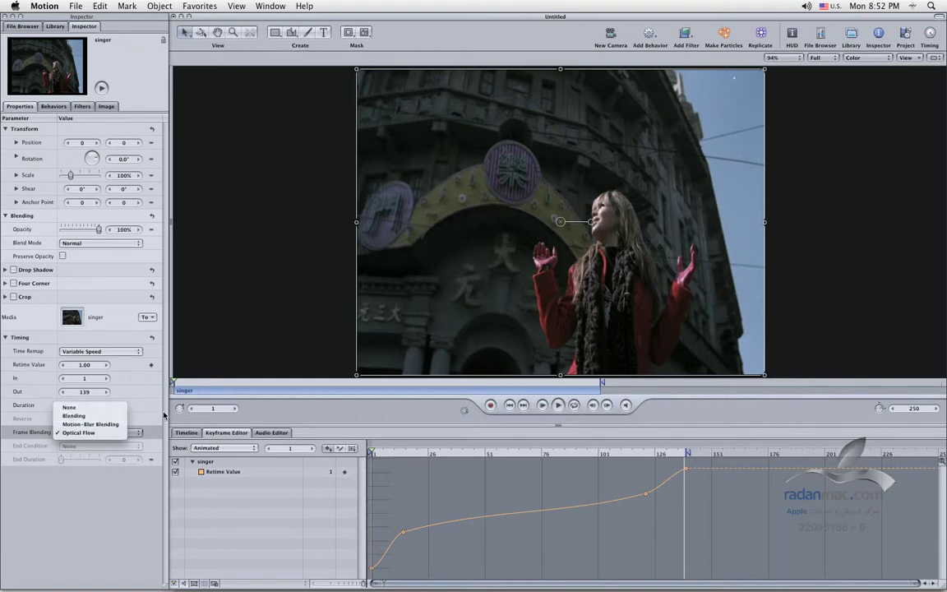
left_click(132, 447)
Step: Render a RAM preview of the Optical Flow retiming, watch it, and return to frame 1
left_click_drag(522, 454, 399, 460)
key("super+r")
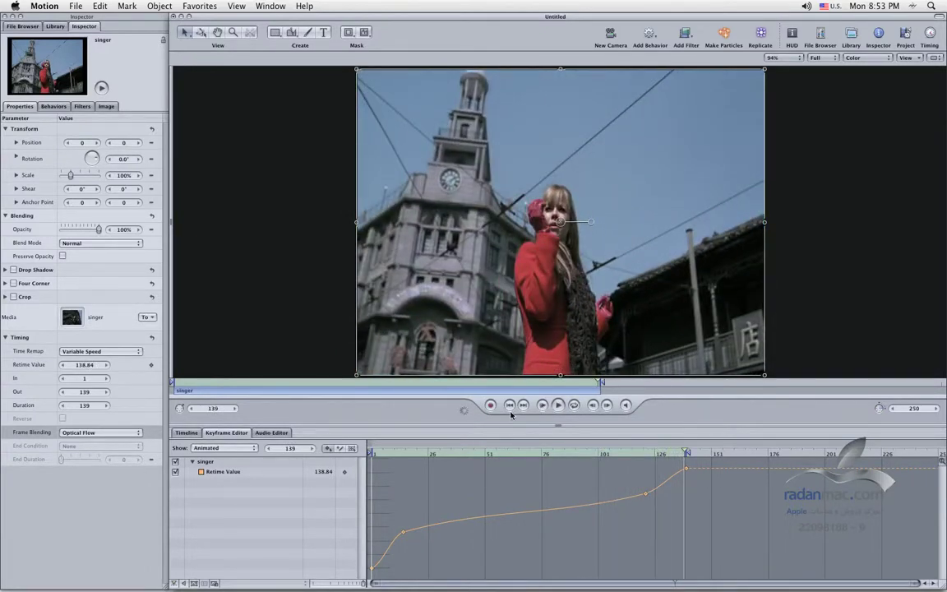
key("Home")
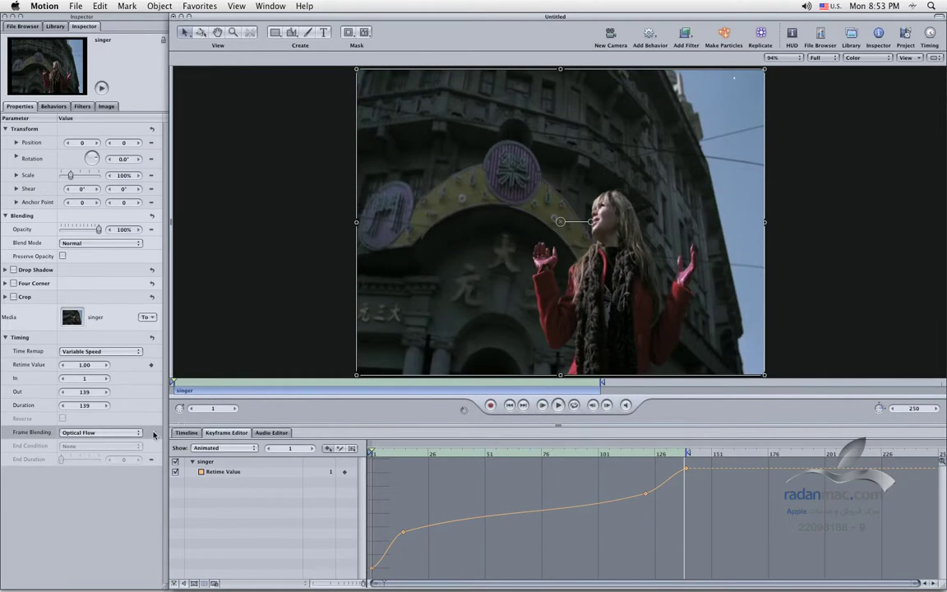
Step: Set the clip's Frame Blending back to None and scrub to frame 57 to inspect the unblended frames
left_click(124, 433)
left_click(104, 408)
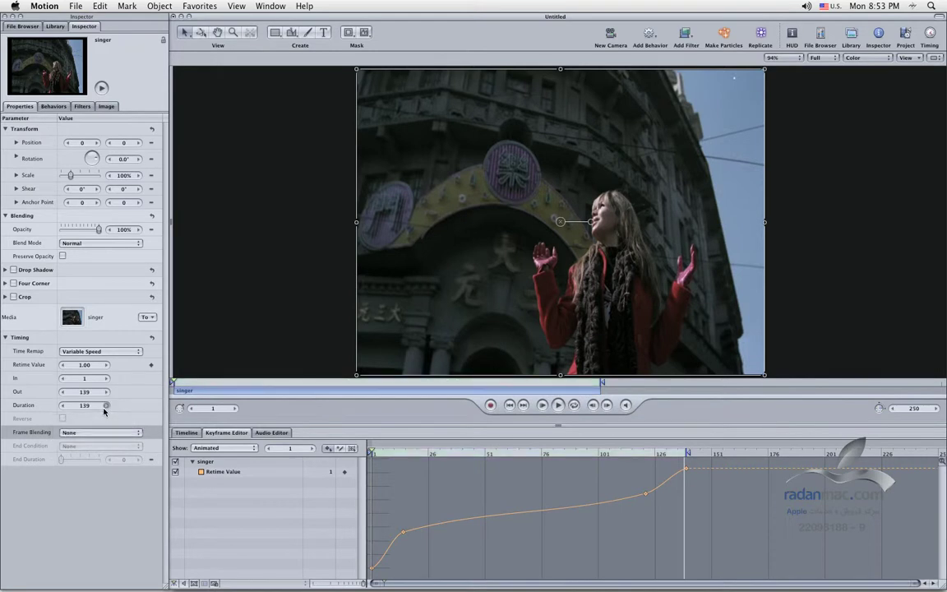
left_click_drag(374, 455, 498, 458)
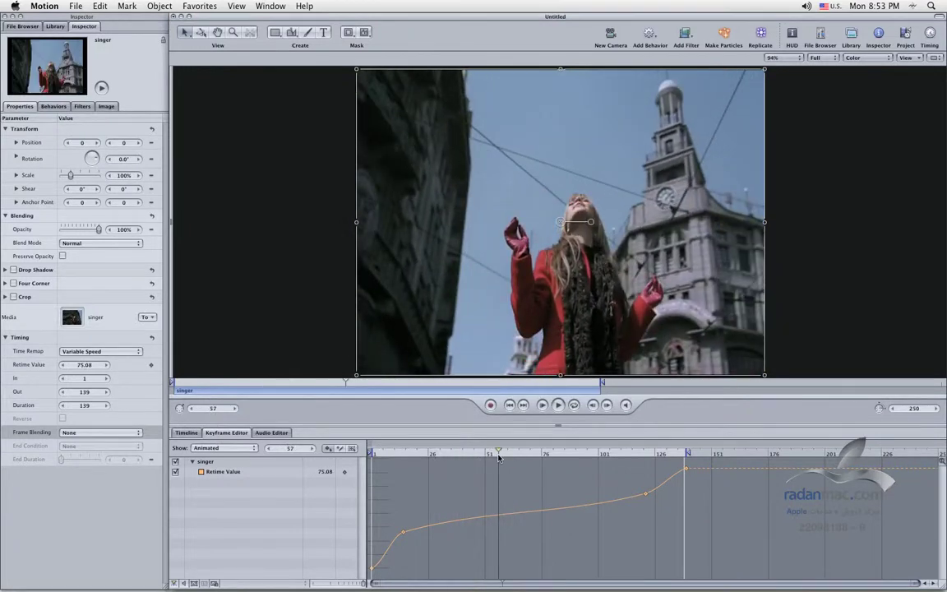
left_click(116, 434)
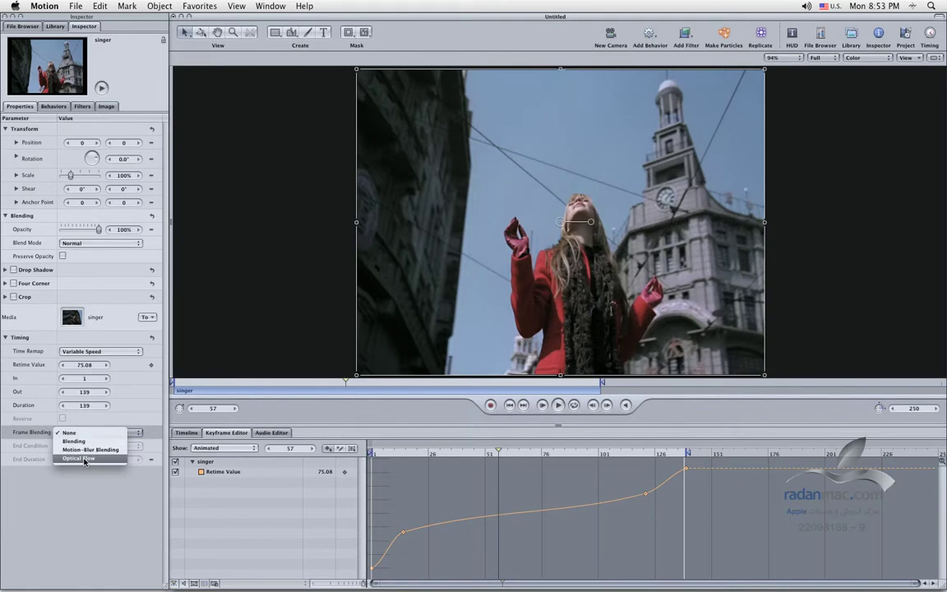
left_click(87, 508)
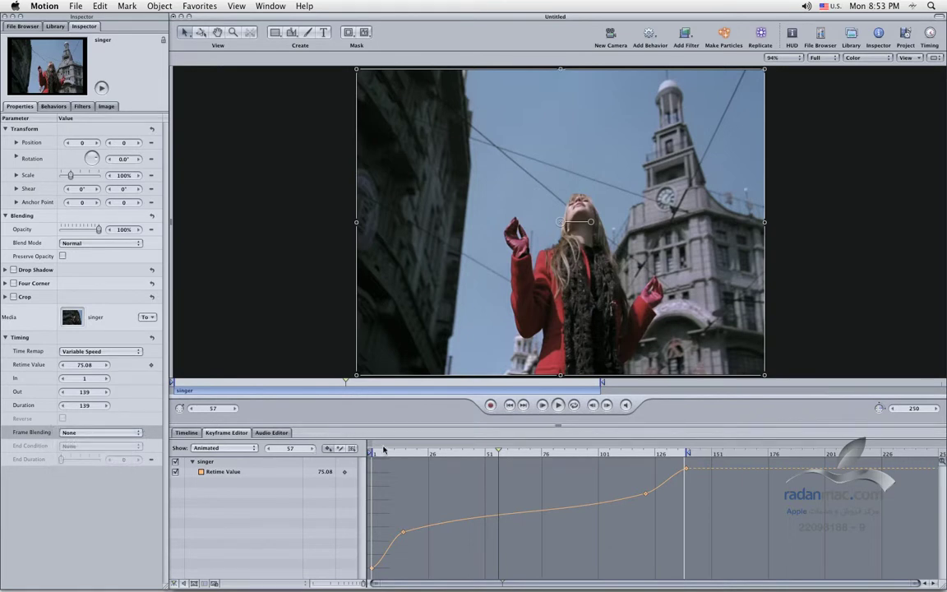
Step: Play the retimed singer clip with Frame Blending off to check its motion, ending at frame 11
left_click(436, 455)
key("space")
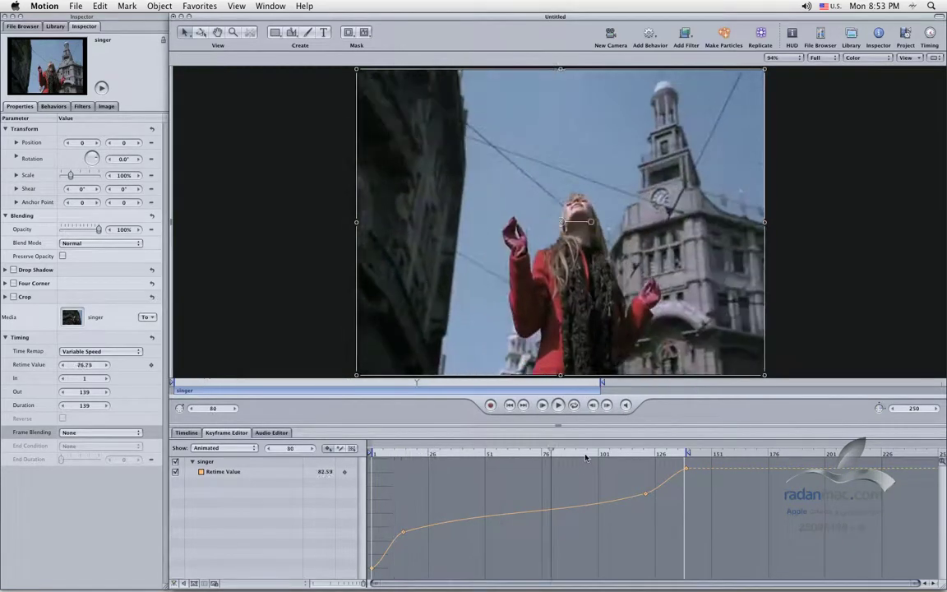
key("space")
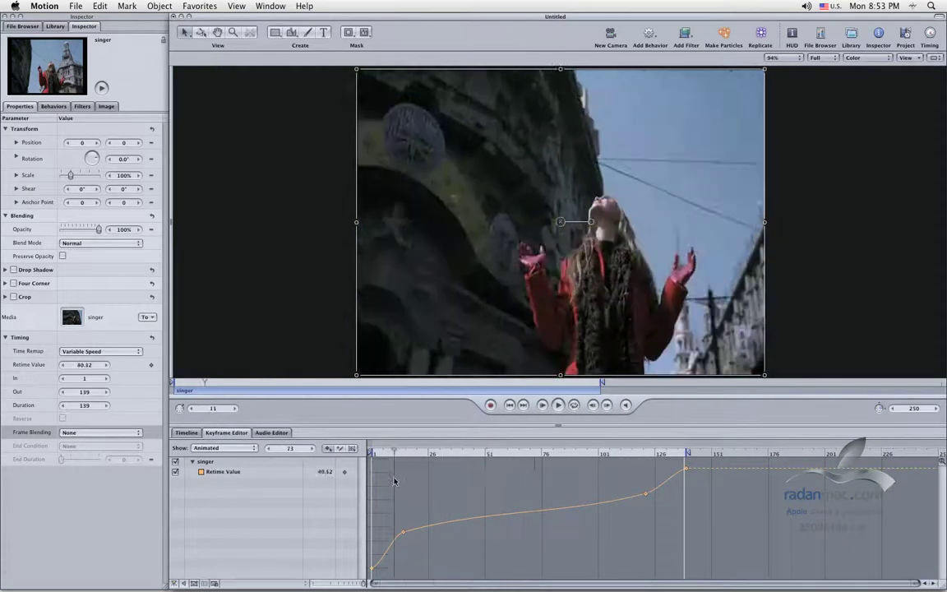
left_click(106, 433)
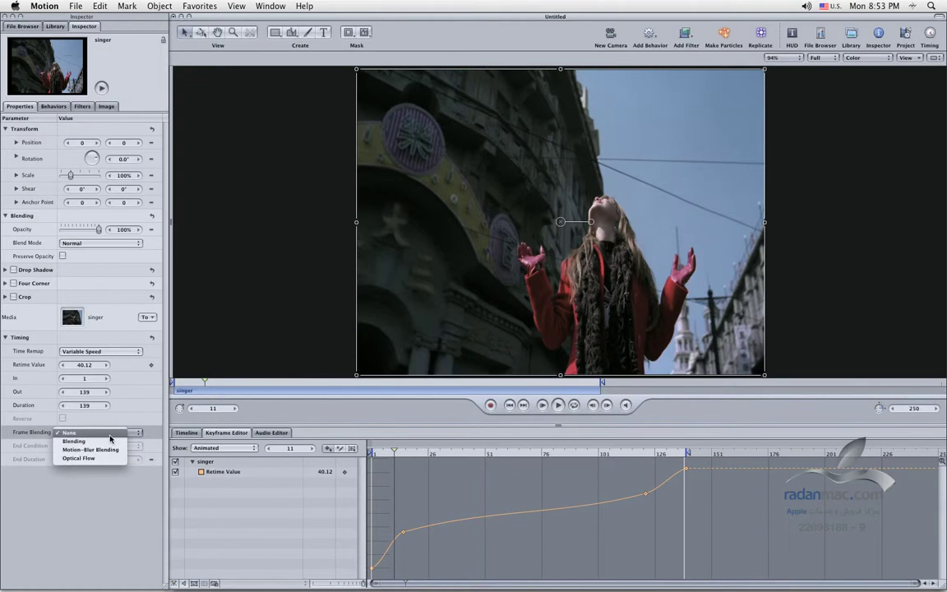
left_click(514, 475)
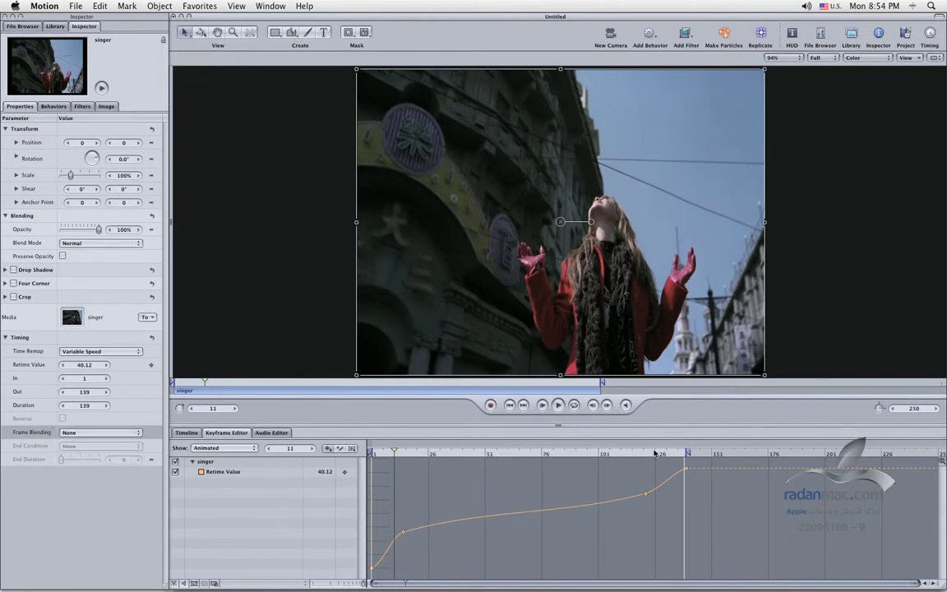
left_click(90, 434)
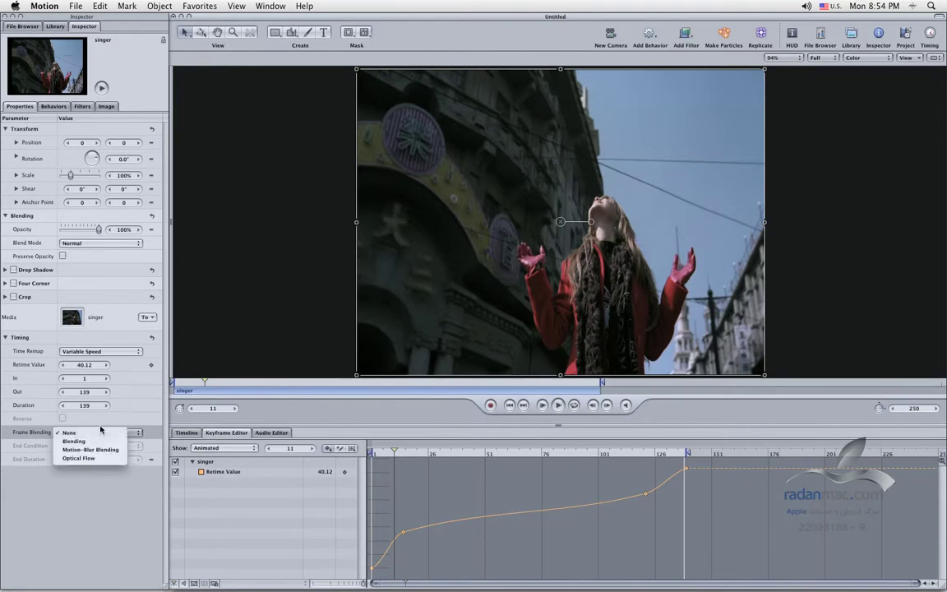
left_click(97, 423)
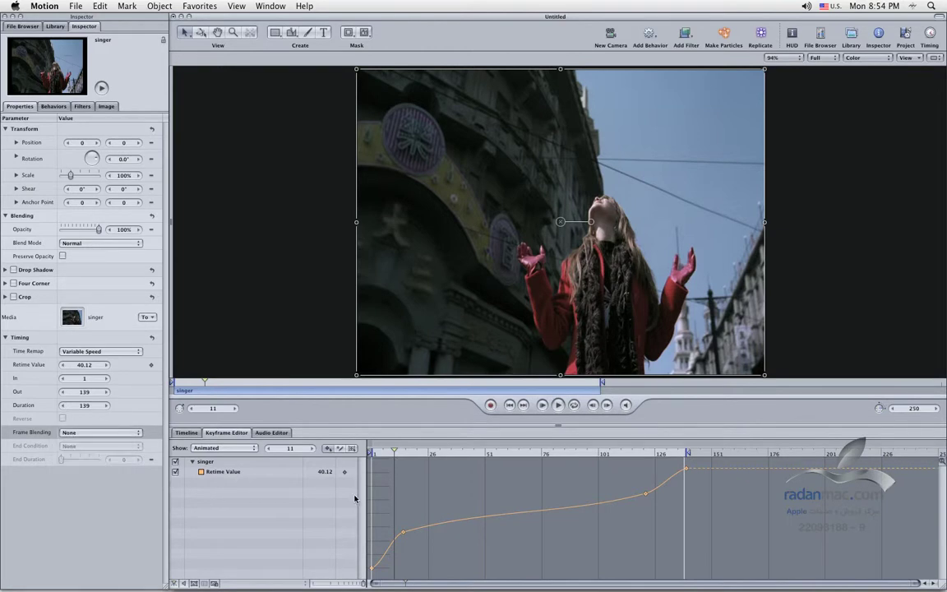